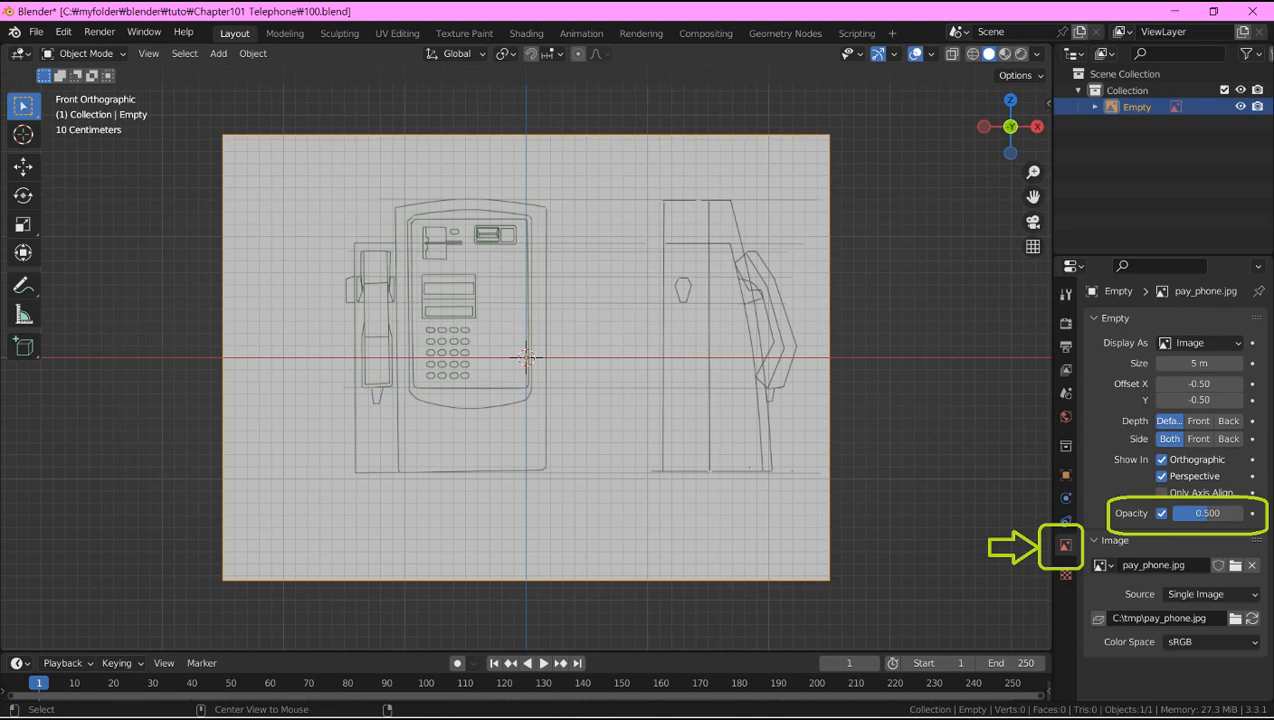
Move the pay phone reference image so the phone's base centre sits at the origin, and add a cube mesh.
key("g")
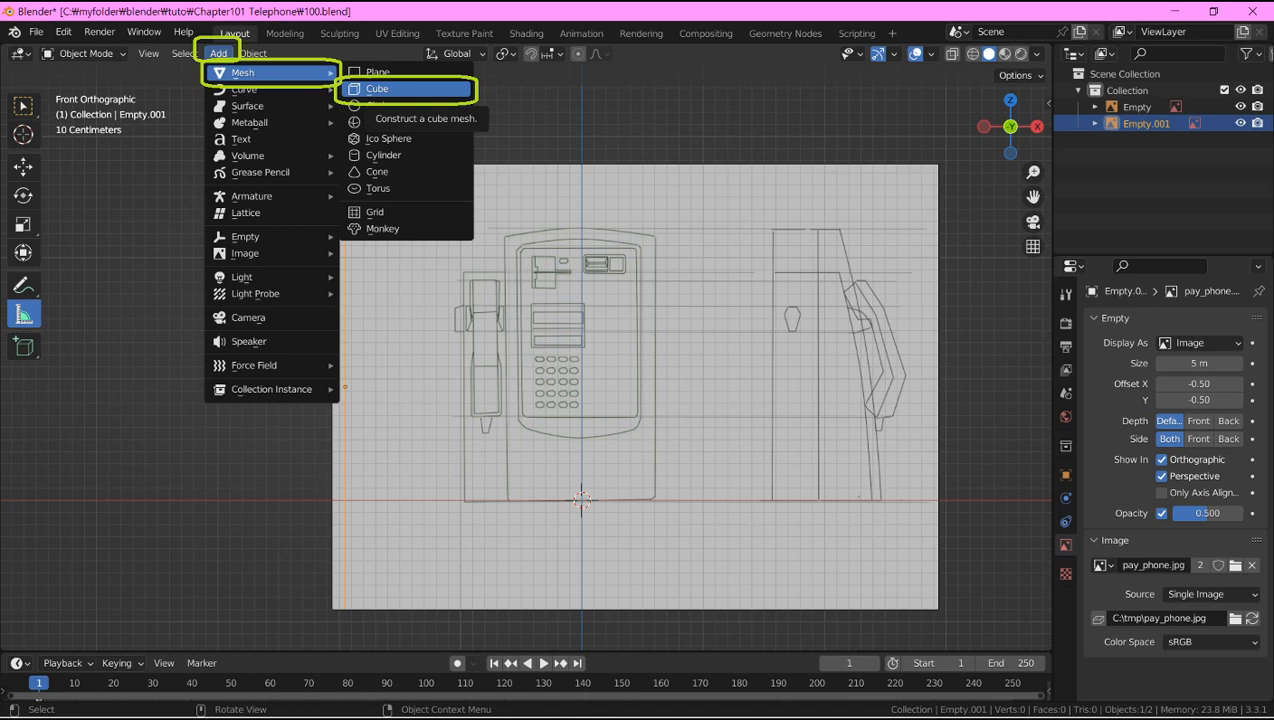
left_click(400, 89)
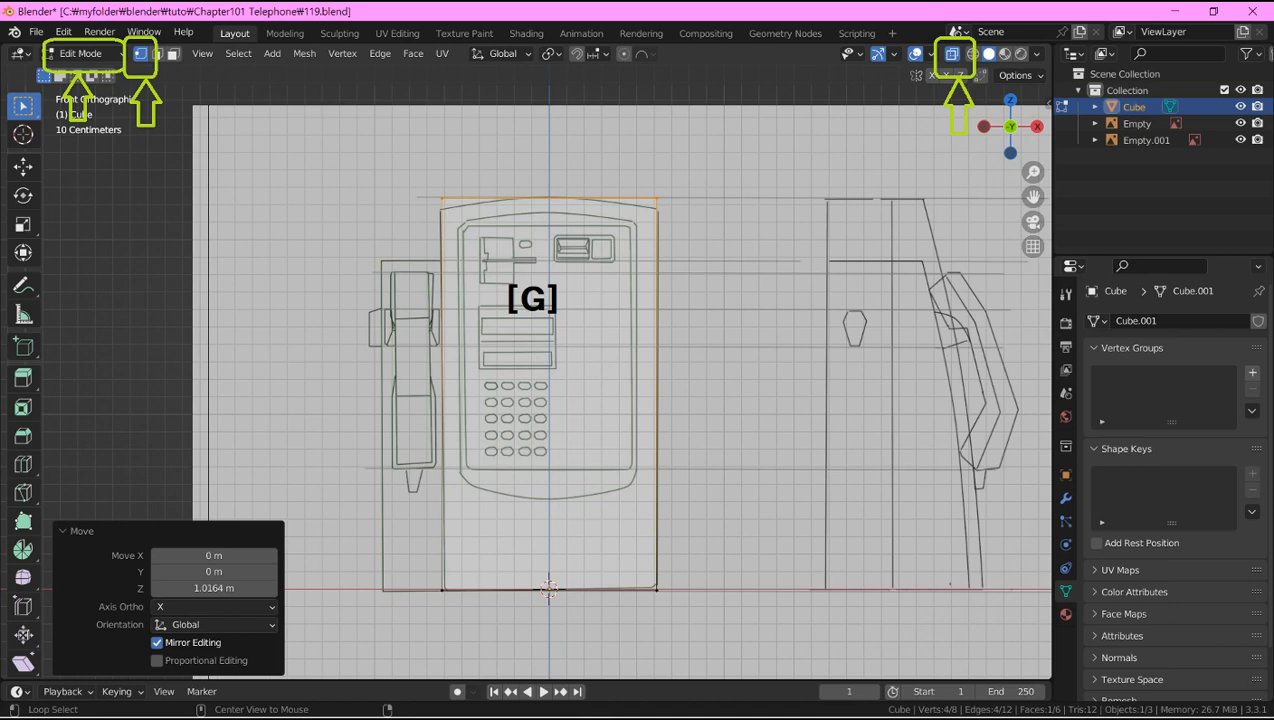
Fit the whole cube to the side reference and divide it with 11 vertical and 20 horizontal loop cuts.
key("a")
key("KP_3")
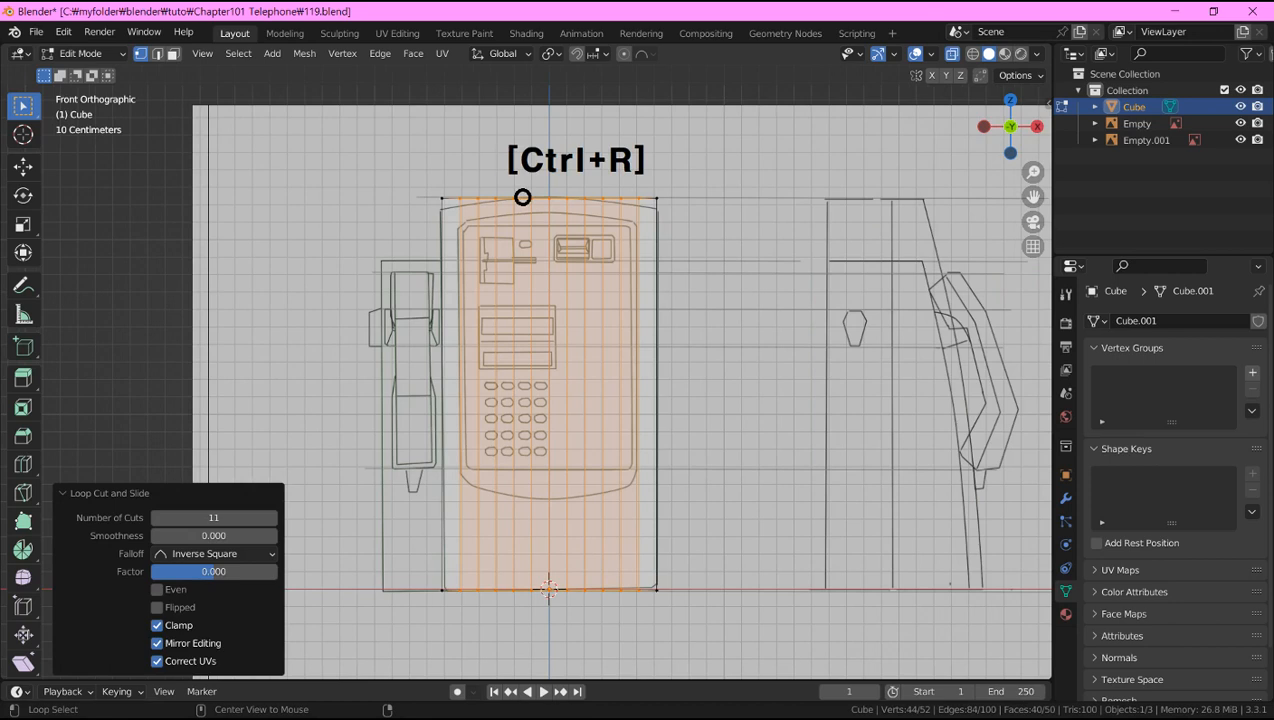
key("ctrl+r")
scroll(657, 356, "up", 19)
left_click(657, 356)
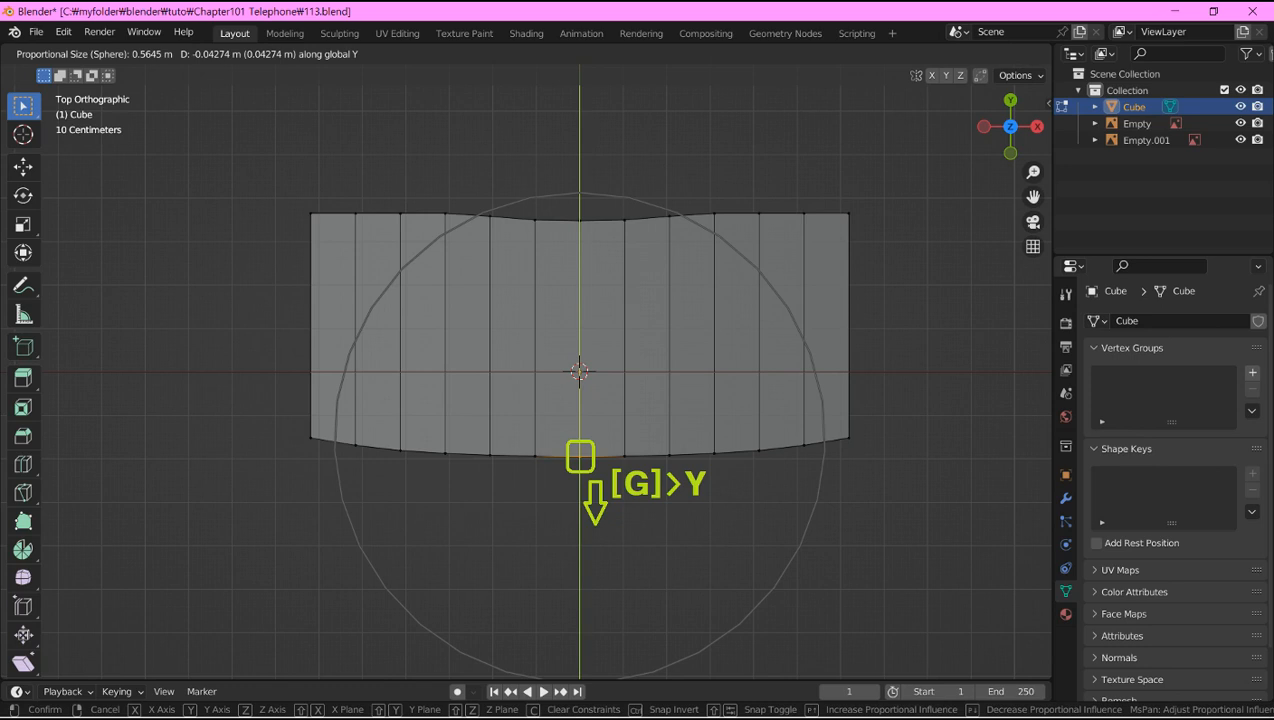
Accept the front's outward proportional curve along Y, and flatten the back row of vertices by scaling Y to 0.
key("Return")
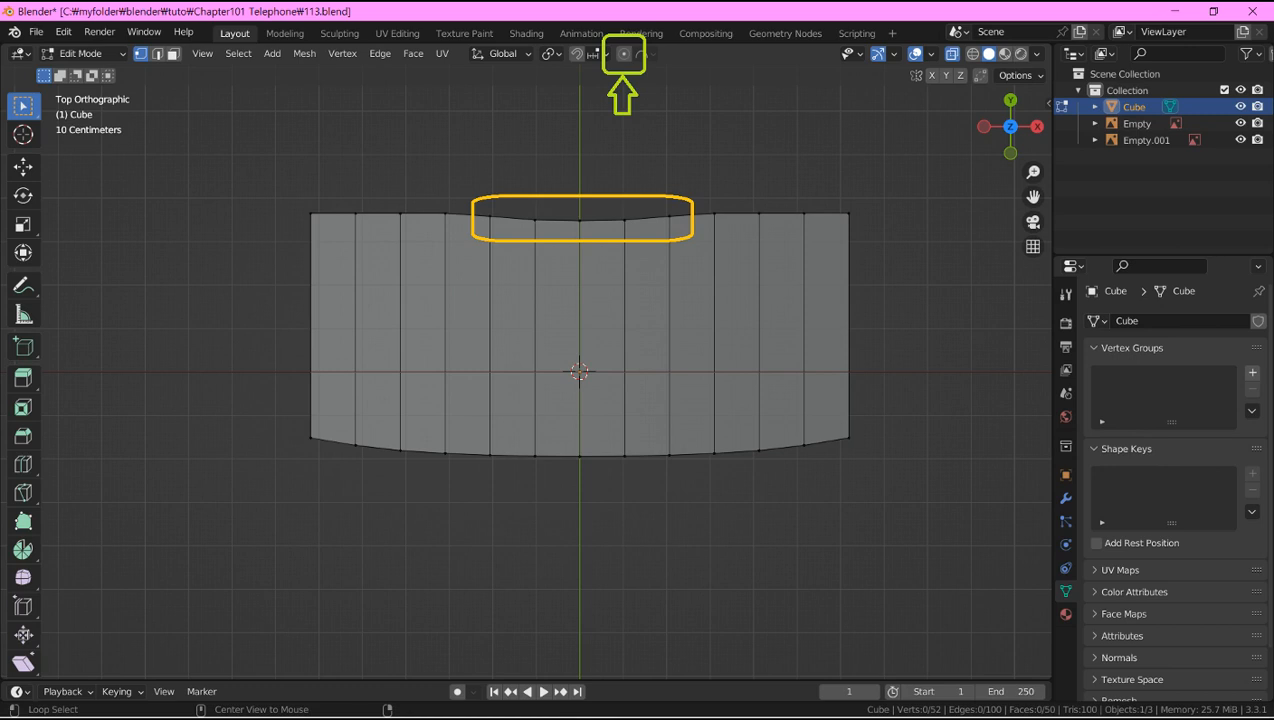
left_click_drag(296, 204, 870, 230)
key("s")
key("y")
key("0")
key("Return")
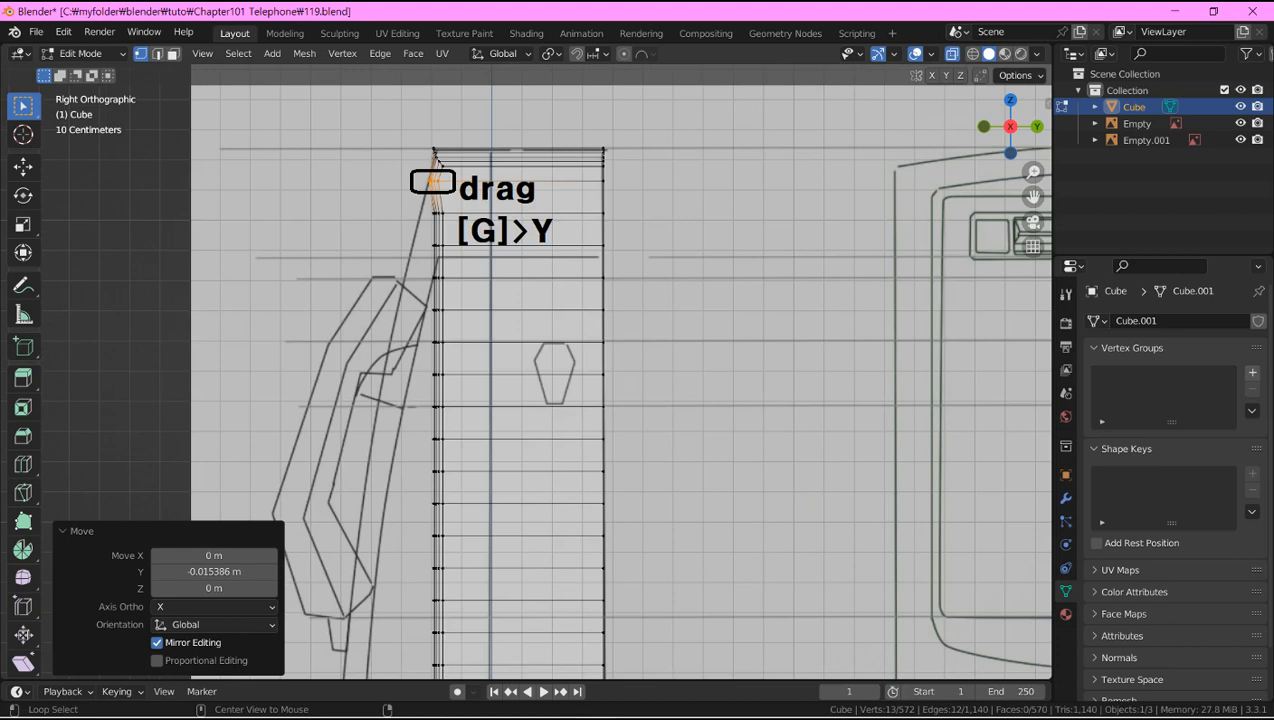
Move the front vertex rows along Y to follow the sloped side outline, and hide the back vertices.
left_click_drag(213, 571, 190, 571)
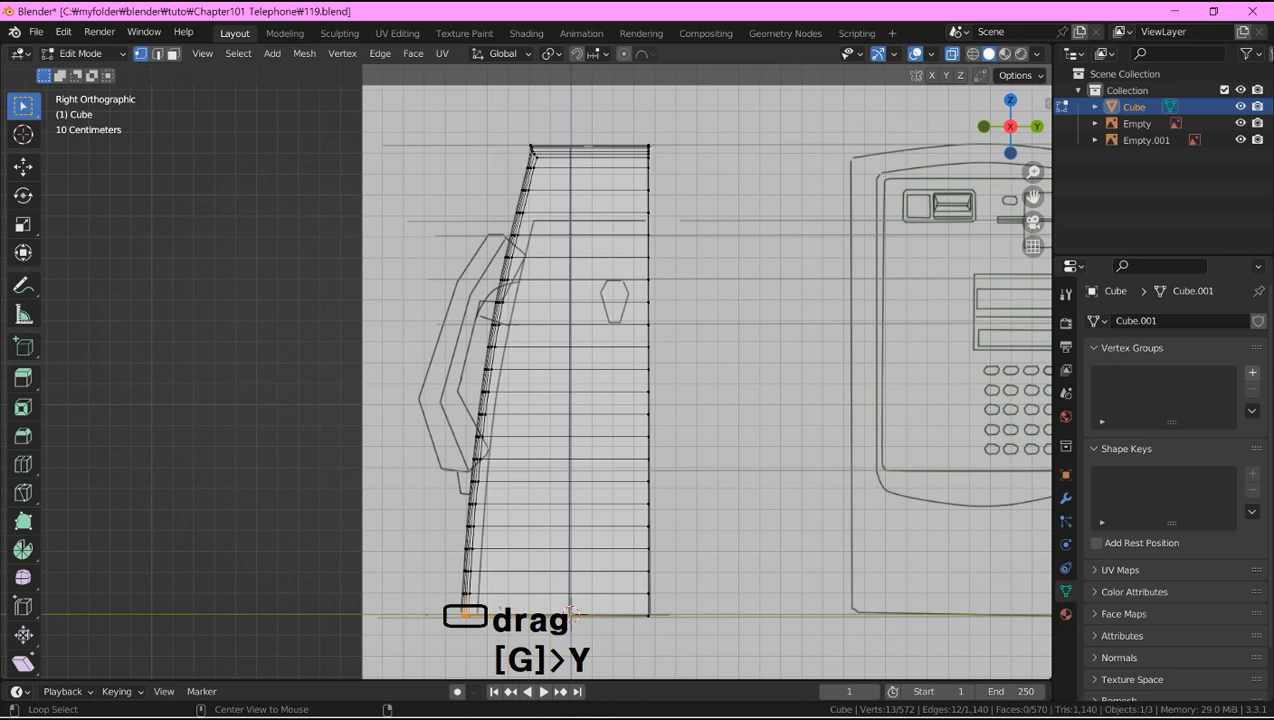
left_click_drag(636, 130, 664, 625)
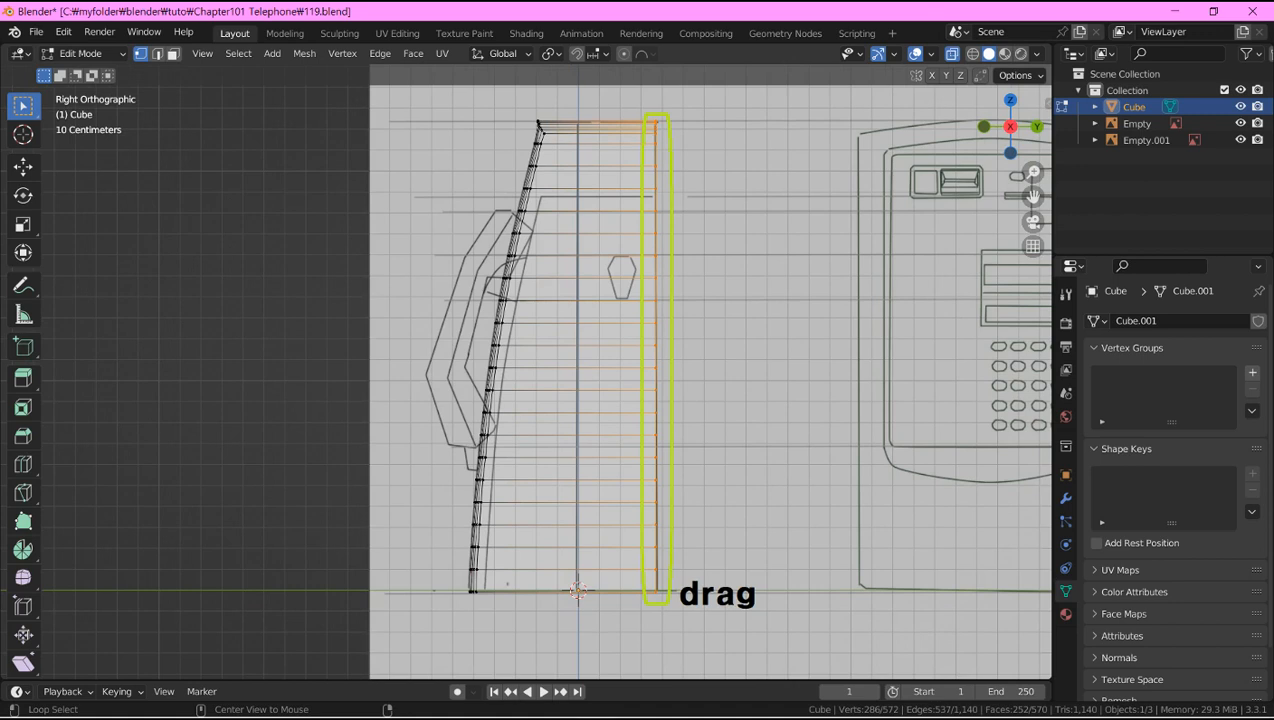
key("h")
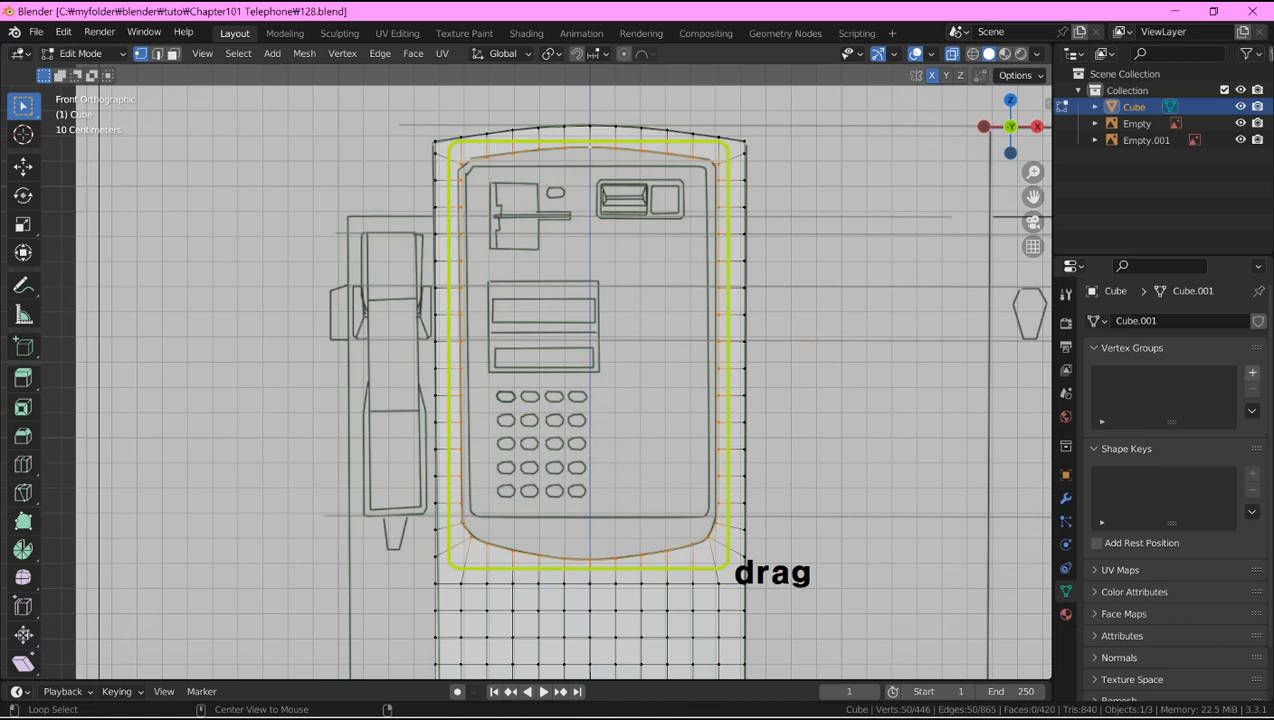
Extrude the front opening's edge loop inward at scale 0.870, and flatten the new loop by scaling Y to 0.
key("e")
key("s")
key("Return")
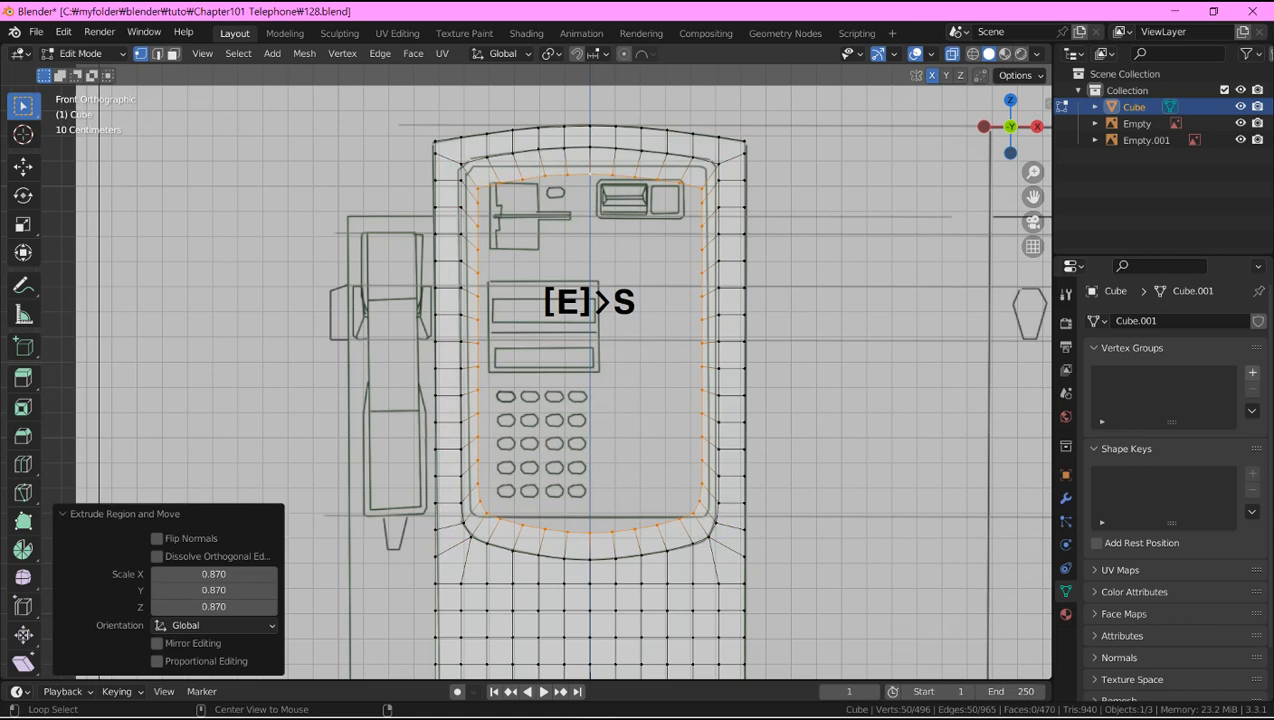
key("KP_3")
key("s")
key("y")
key("0")
key("Return")
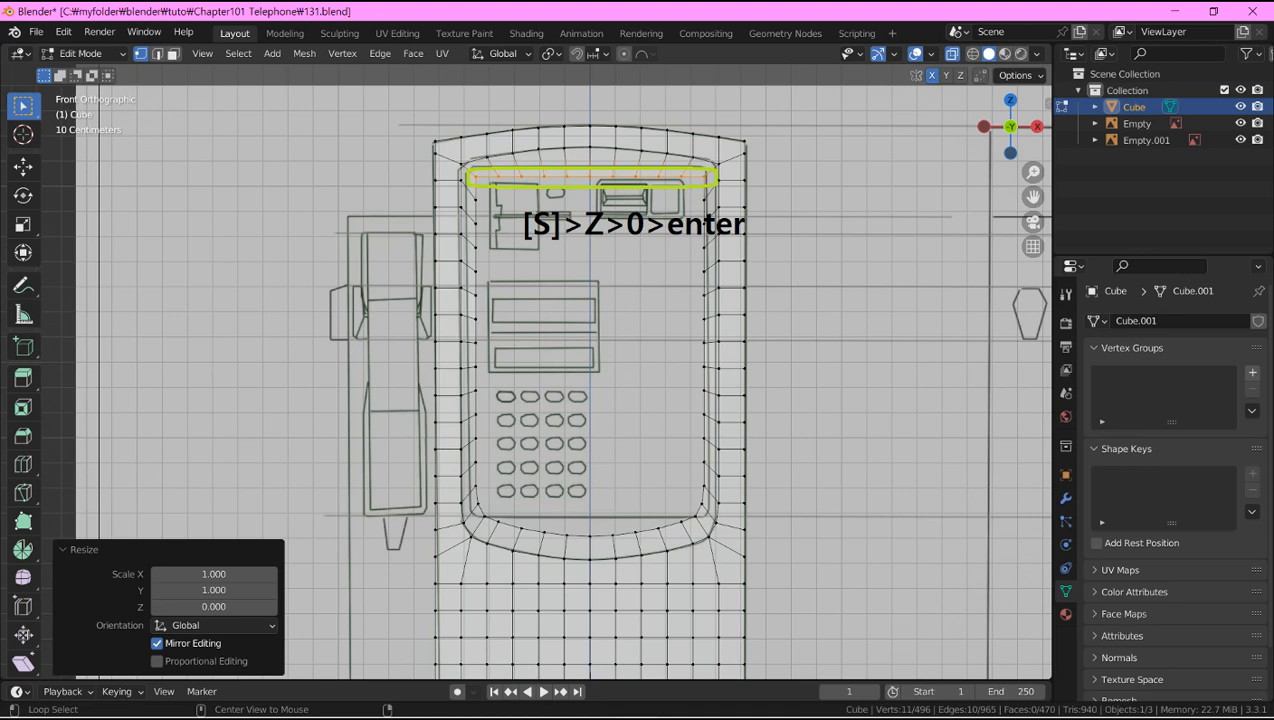
Raise the inner loop's flattened top row about 0.04 m along Z to the panel's upper outline.
key("g")
key("z")
left_click(579, 172)
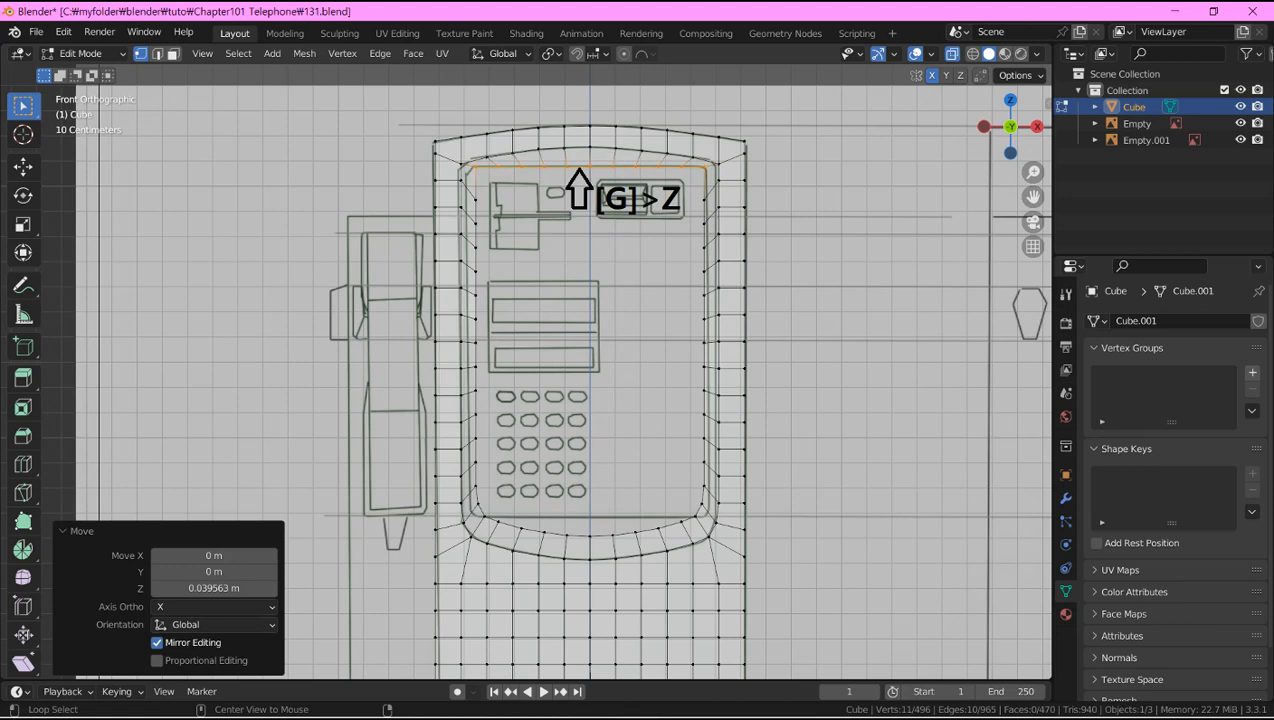
Flatten the inner loop's bottom row by scaling Z to 0, and move it along Z onto the panel's lower outline.
left_click(590, 522, "alt")
key("s")
key("z")
key("0")
key("Return")
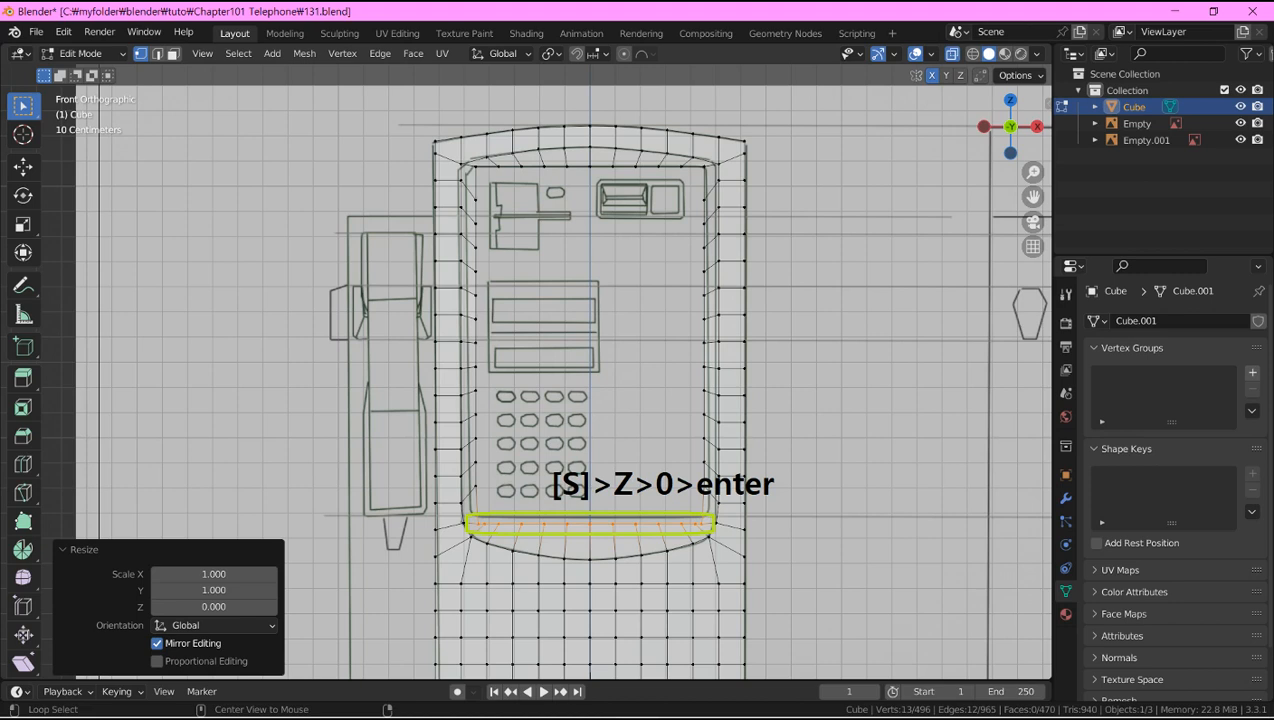
key("g")
key("z")
key("Return")
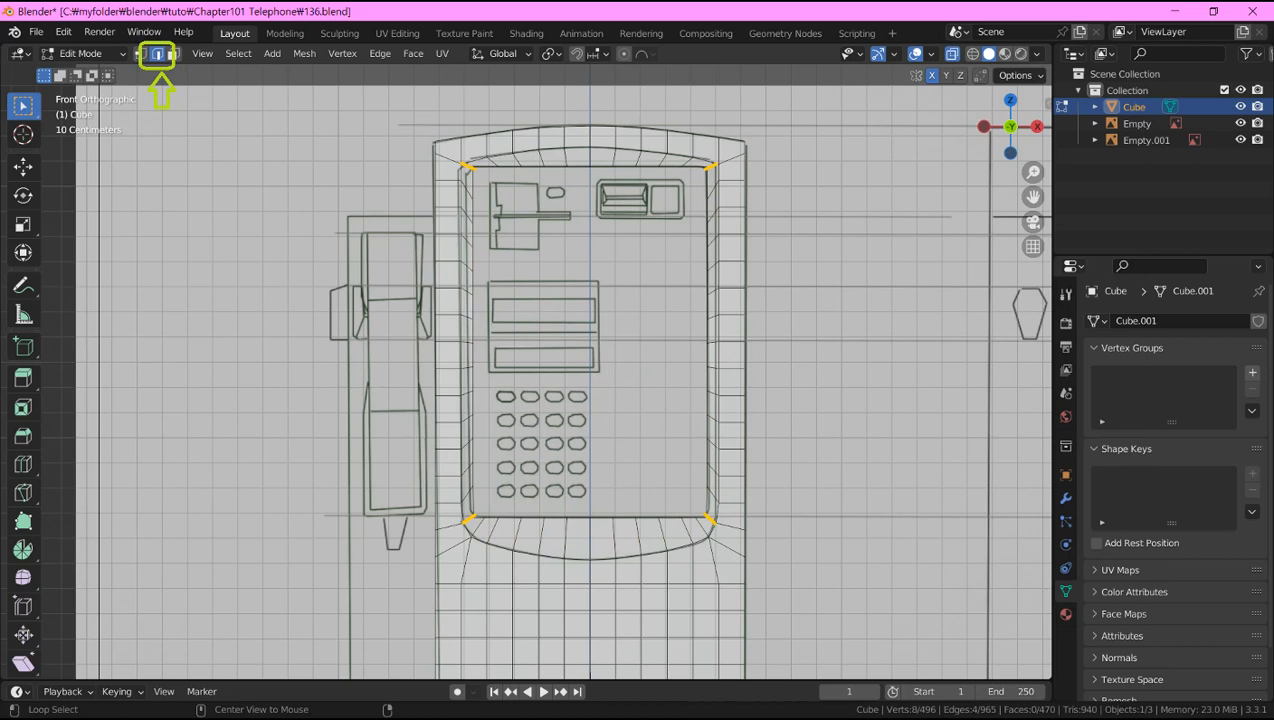
Bevel the panel's four corner edges 0.0585 m with 3 segments, and tilt and recess the inner loop about 0.09 m along Y.
key("ctrl+b")
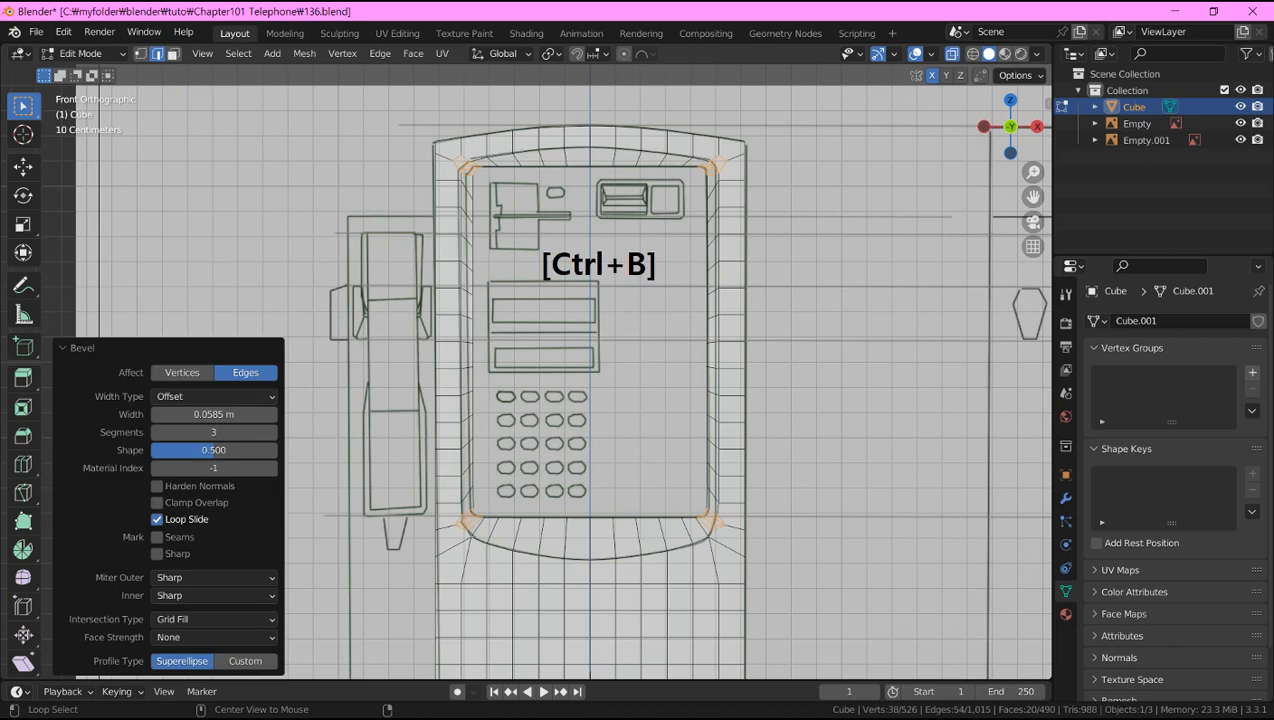
key("ctrl+b")
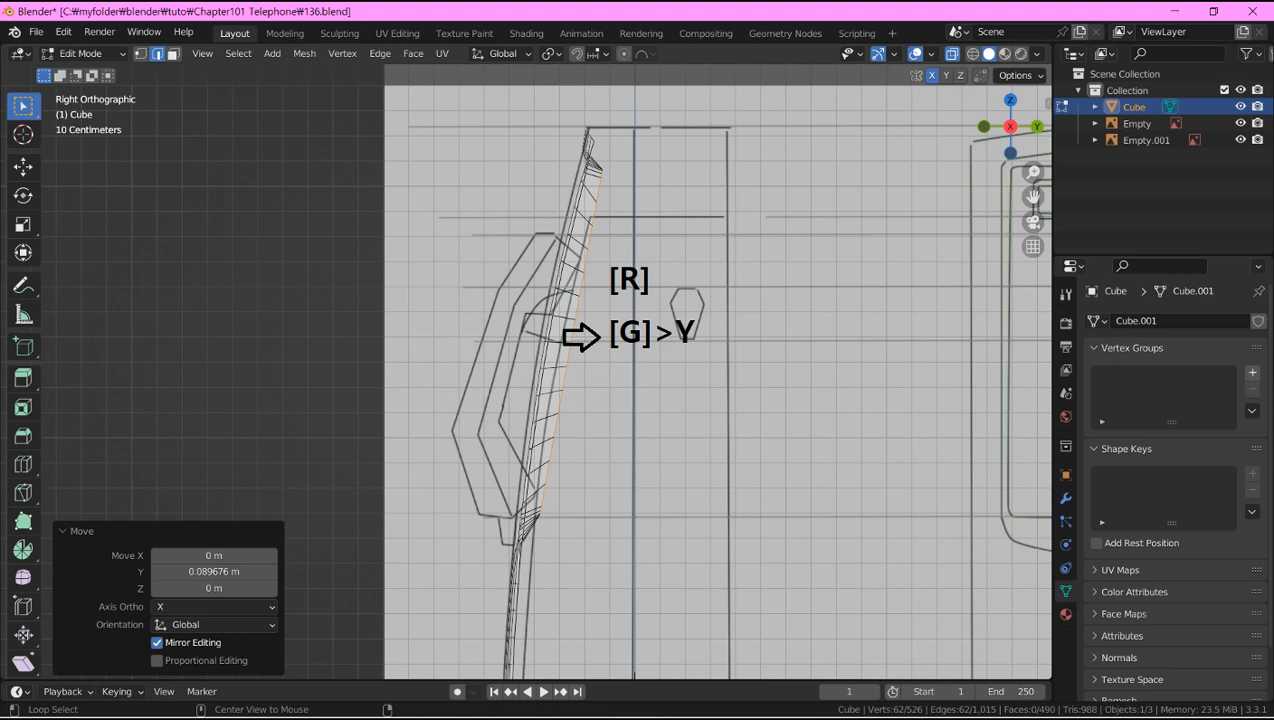
Scale the recessed inner loop to 1.020 to match the front outline, and fill it with a face.
key("KP_1")
key("s")
key("Return")
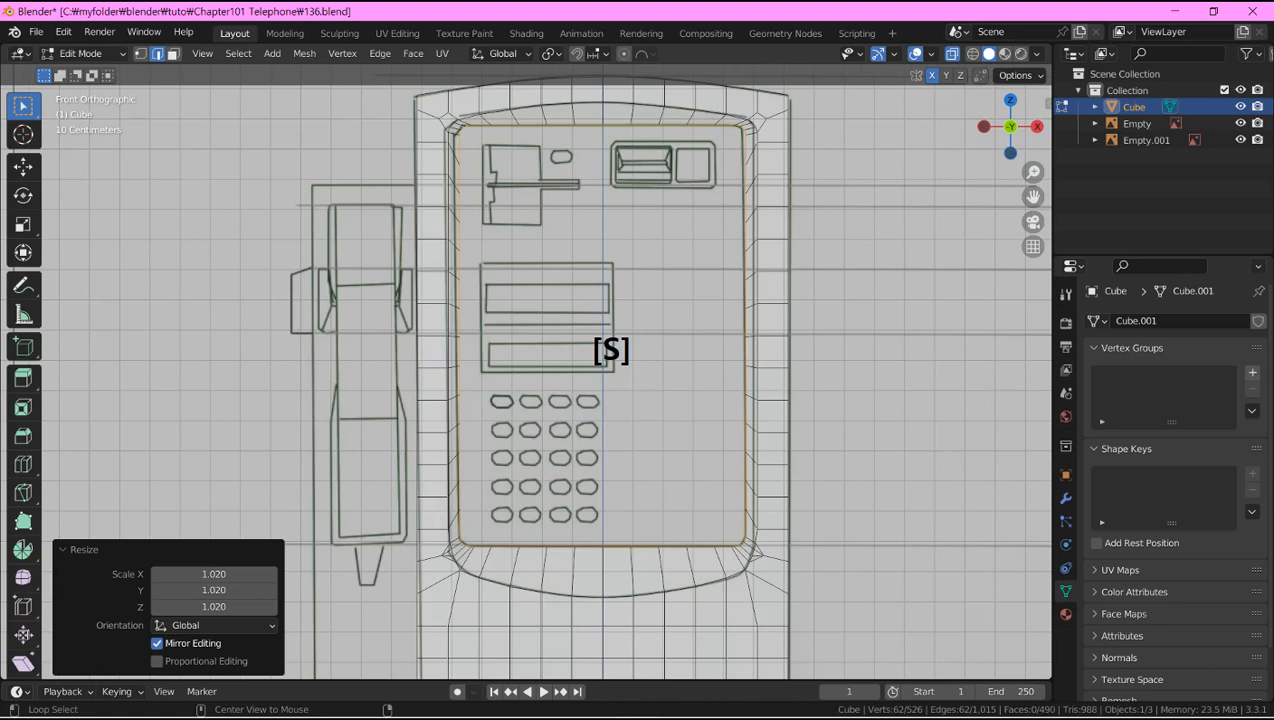
key("f")
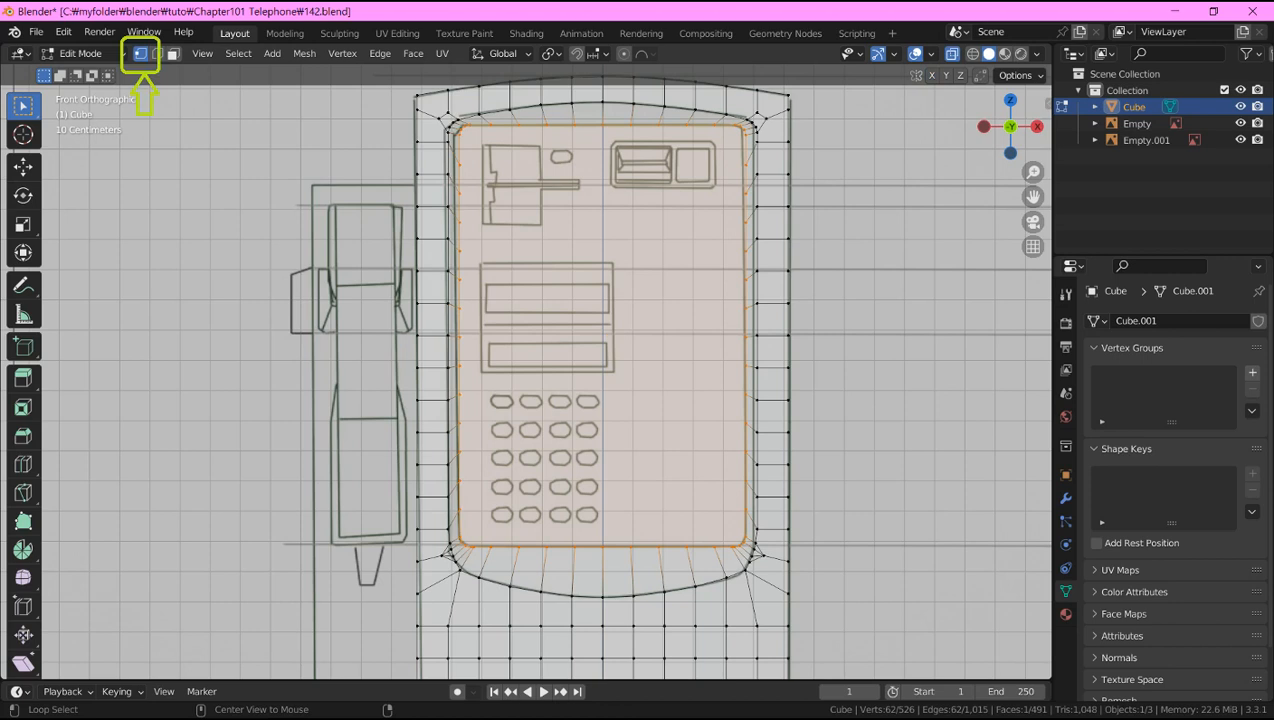
Connect opposite border vertices of the panel face with vertical and horizontal edges that follow the reference details.
key("j")
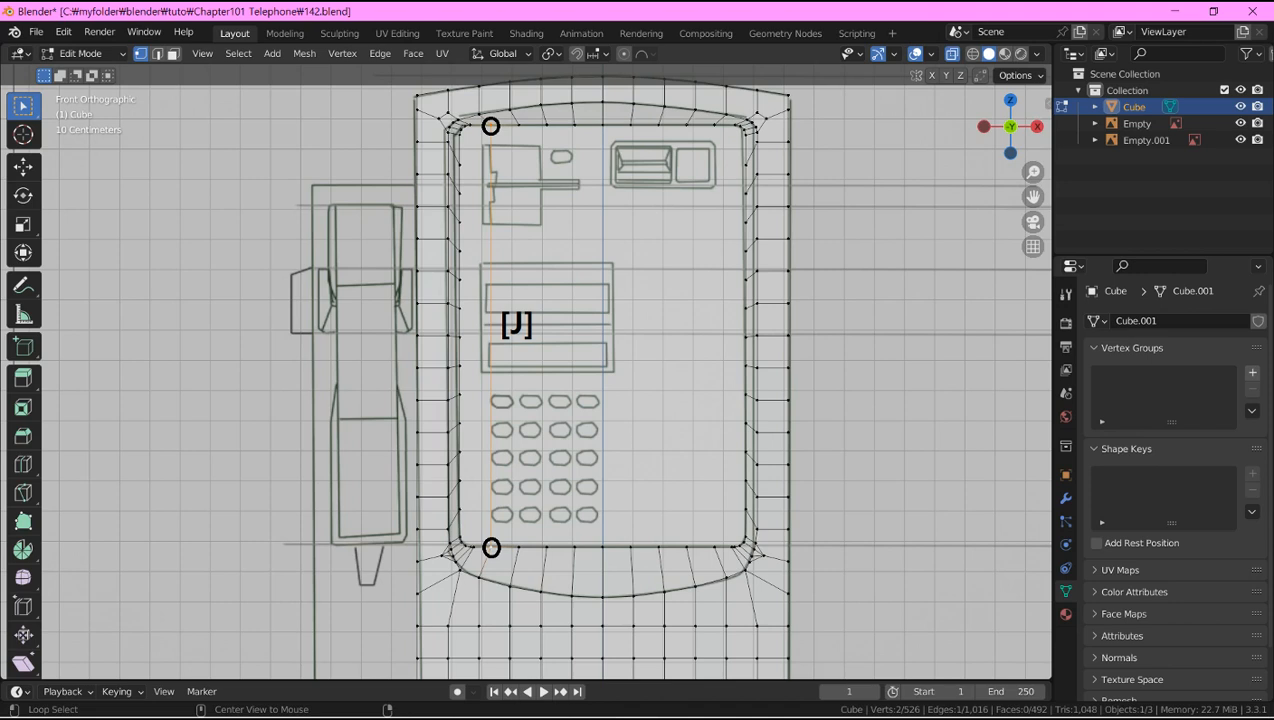
key("j")
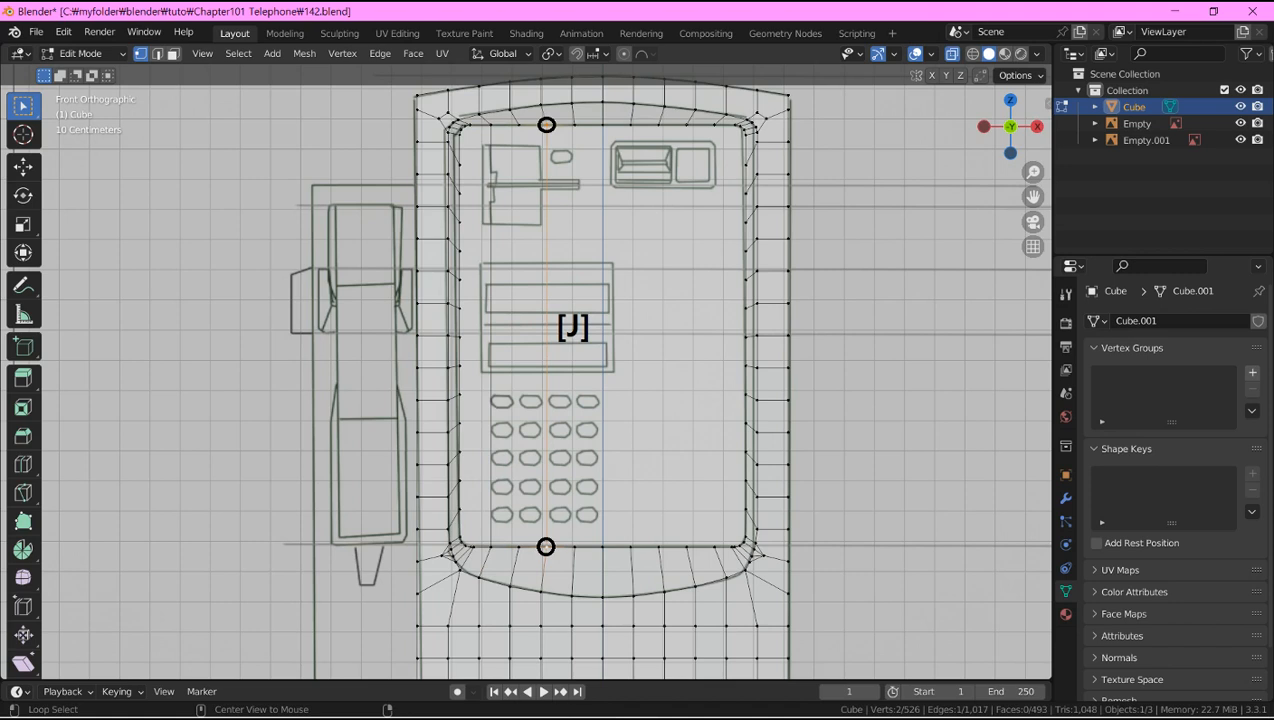
key("j")
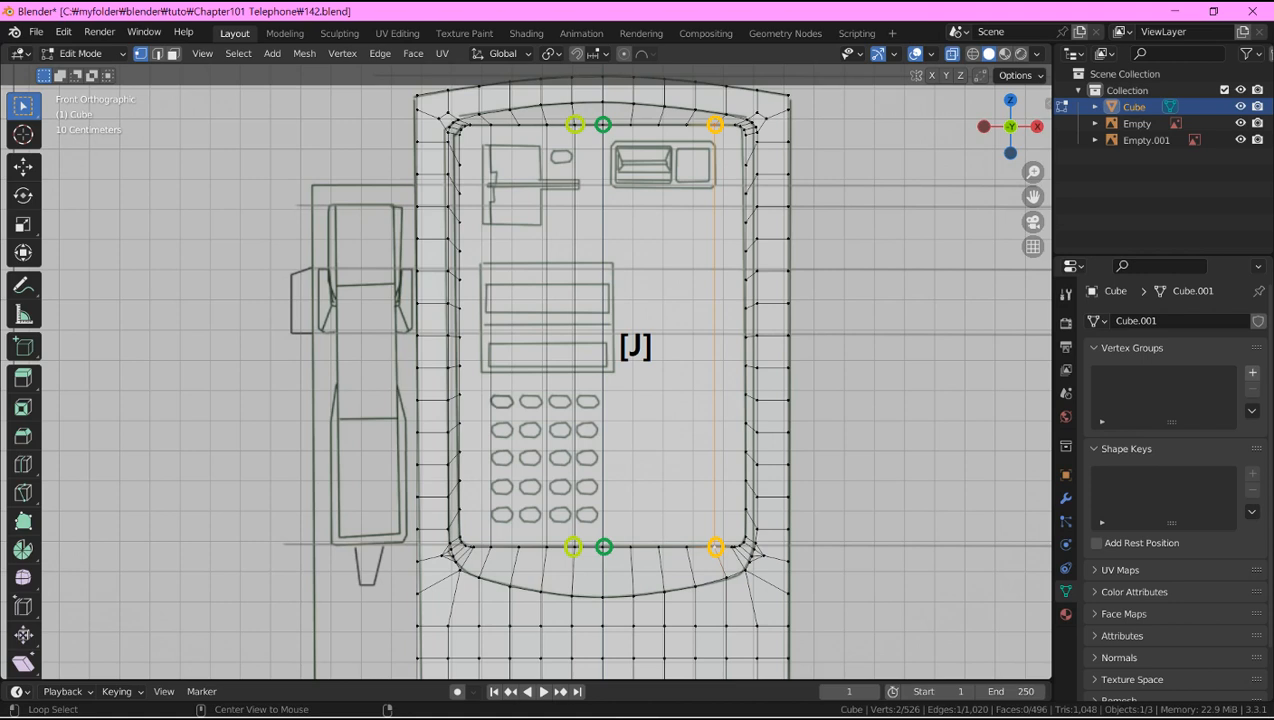
left_click(620, 345)
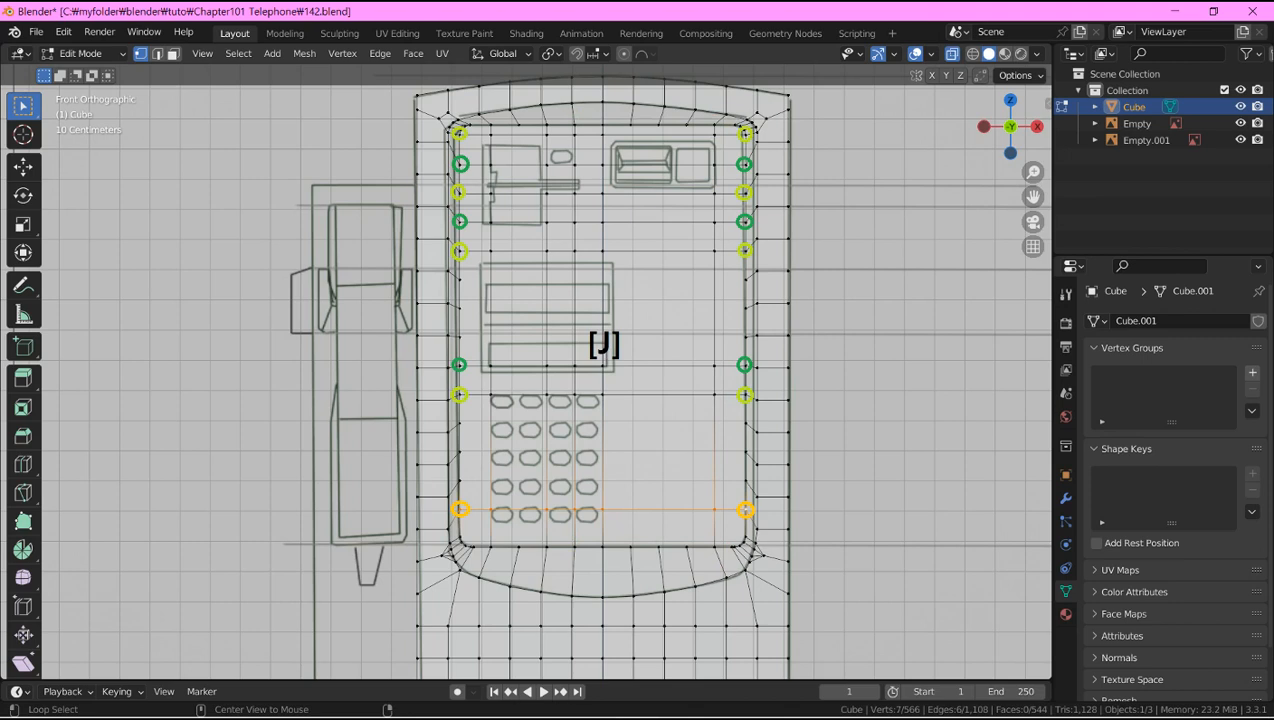
Slide the card slot's lower edge to factor 0.047, and move its right edge about -0.02 m along X.
key("g")
key("g")
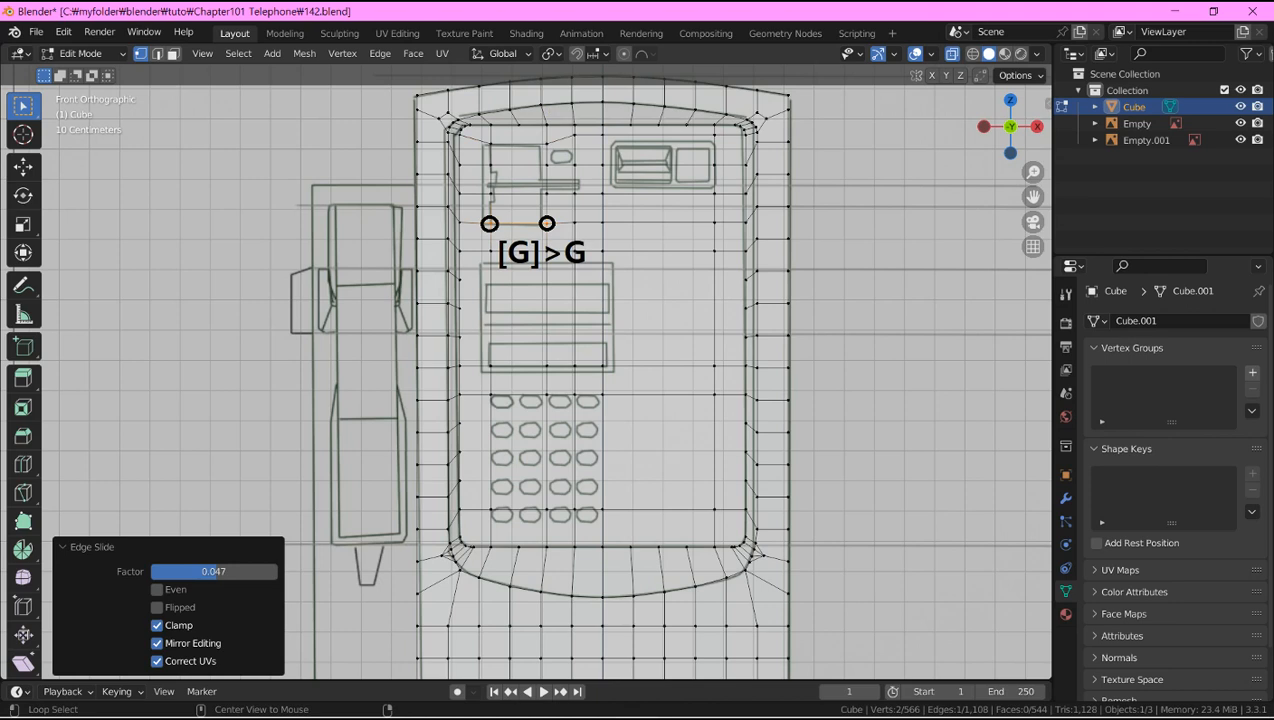
key("g")
key("x")
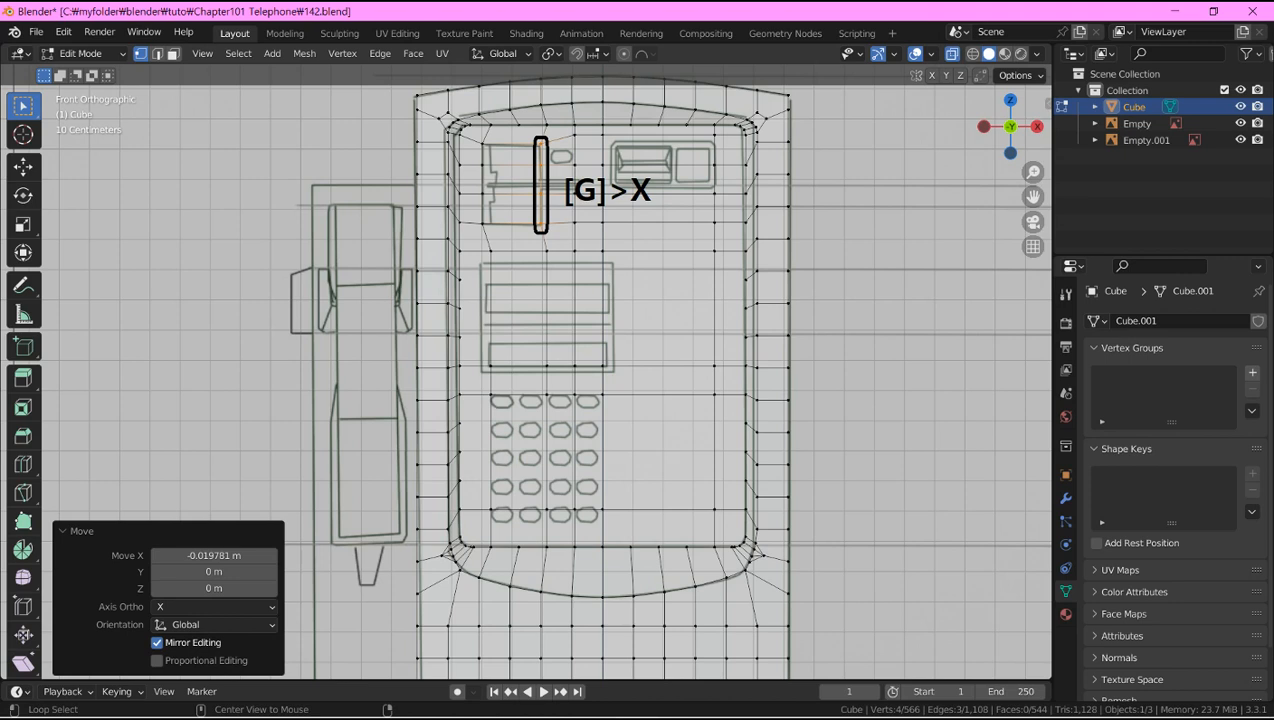
Slide the card slot's two middle edge rows to factors 0.477 and -0.212, and adjust the outline vertices along X.
key("g")
key("g")
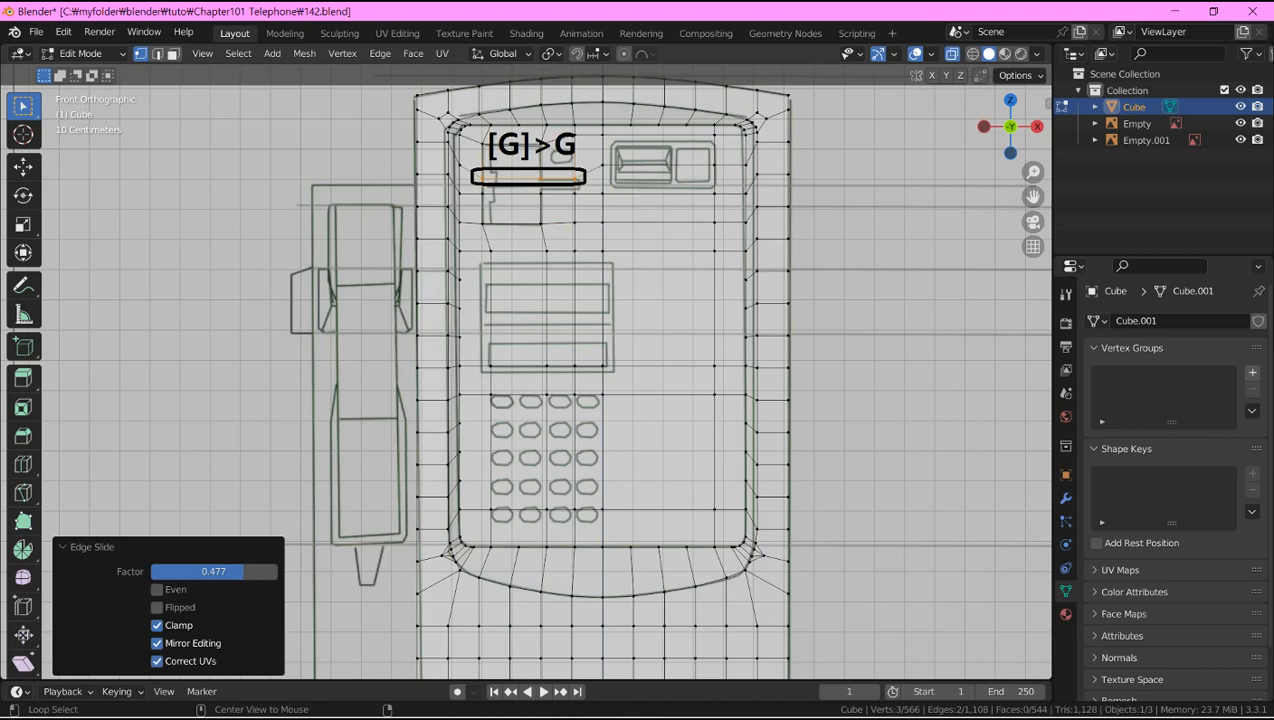
left_click_drag(214, 571, 180, 571)
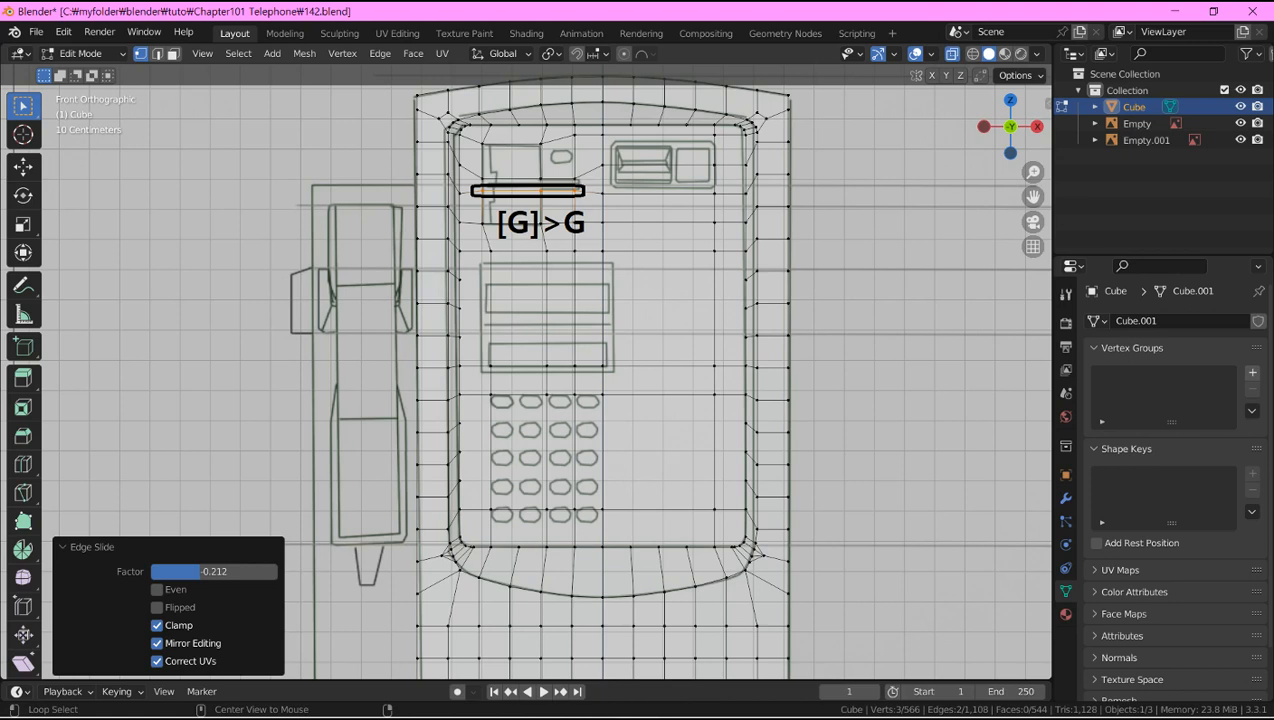
key("g")
key("x")
key("Return")
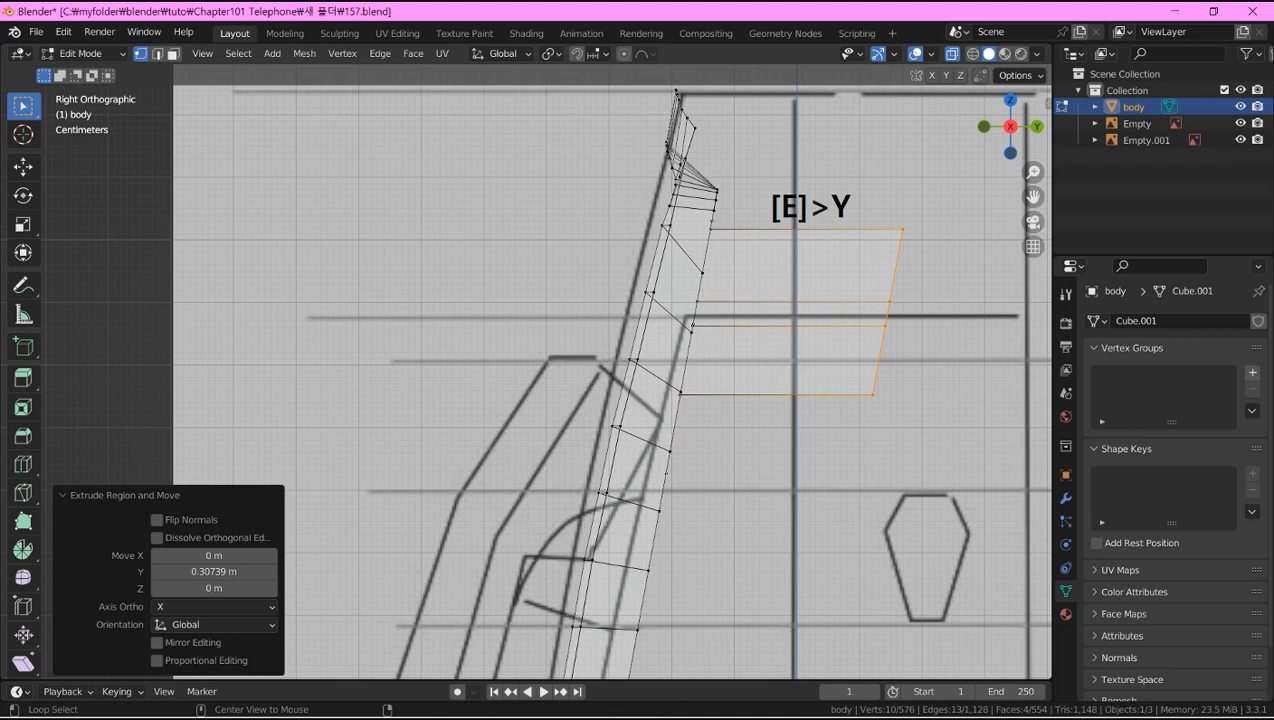
Separate the card slot's extruded back faces into their own object and rename it card.
key("p")
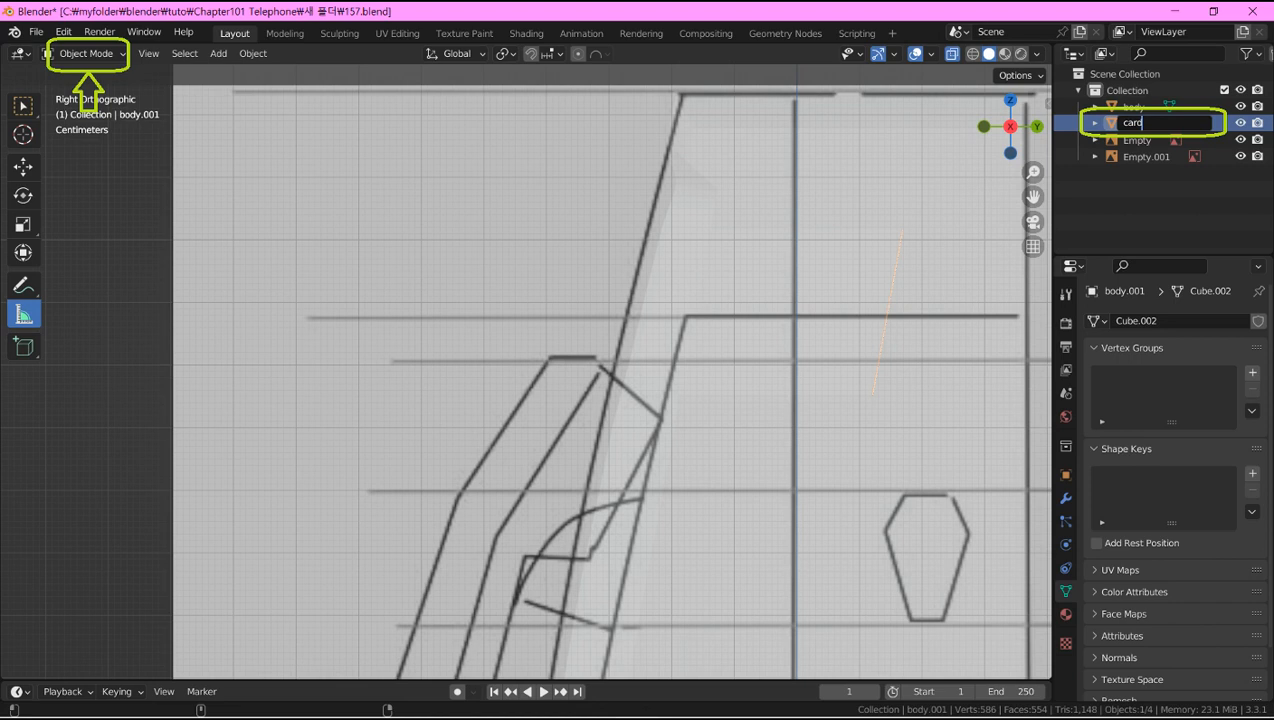
key("Return")
Edit the card mesh and knife-cut a vertical line near the right end of its narrow slot.
key("Tab")
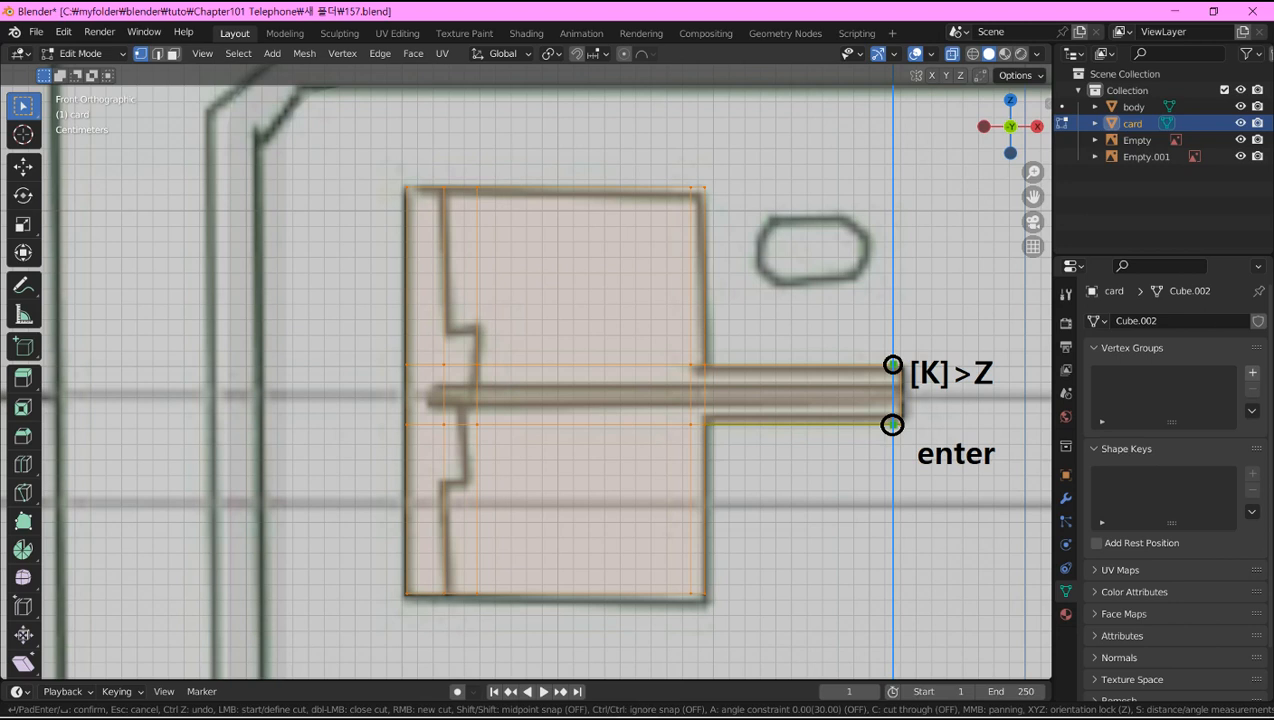
key("Return")
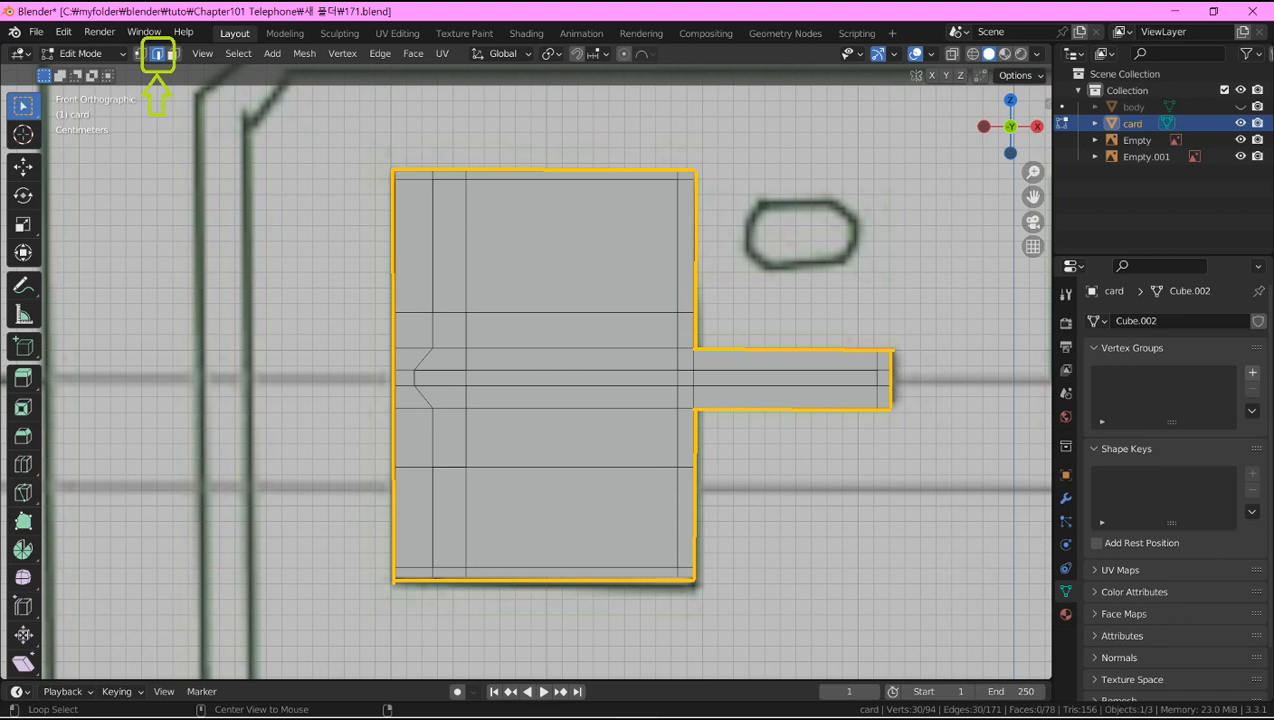
Extrude the card mesh's outer edge loop about 0.305 m backward along Y, and fill the back opening with a face.
key("KP_3")
key("e")
key("y")
key("Return")
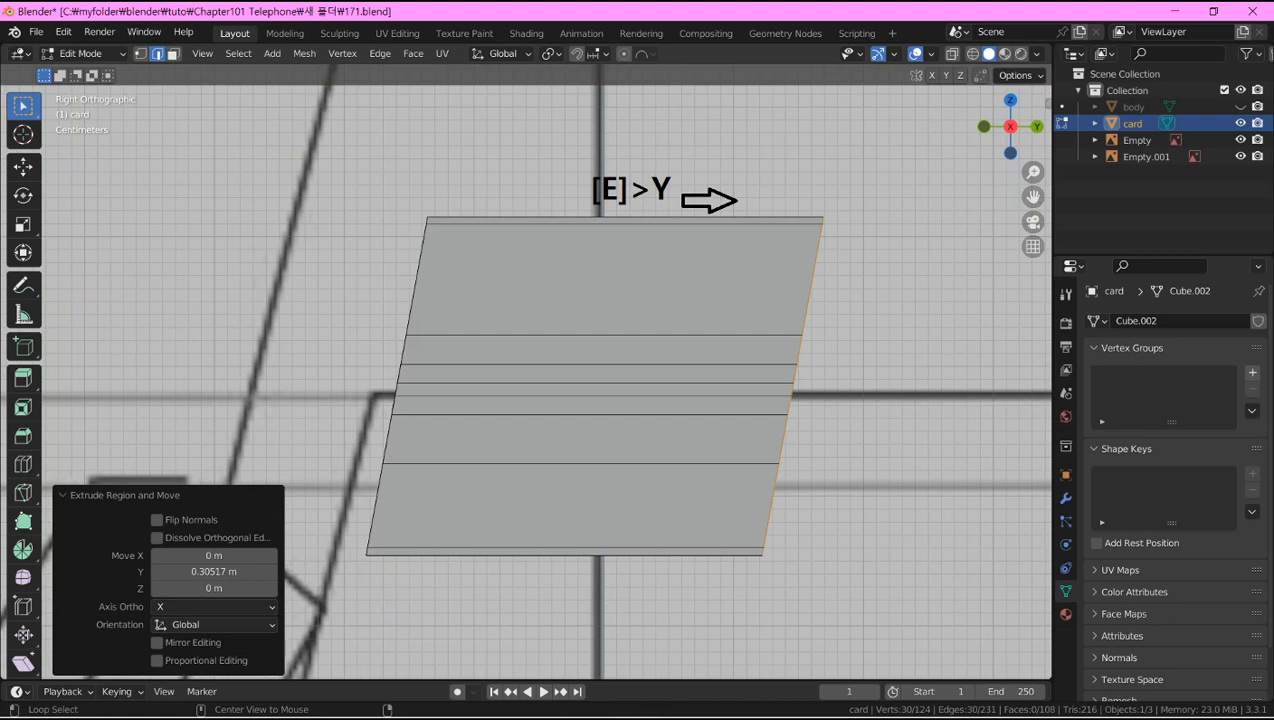
key("f")
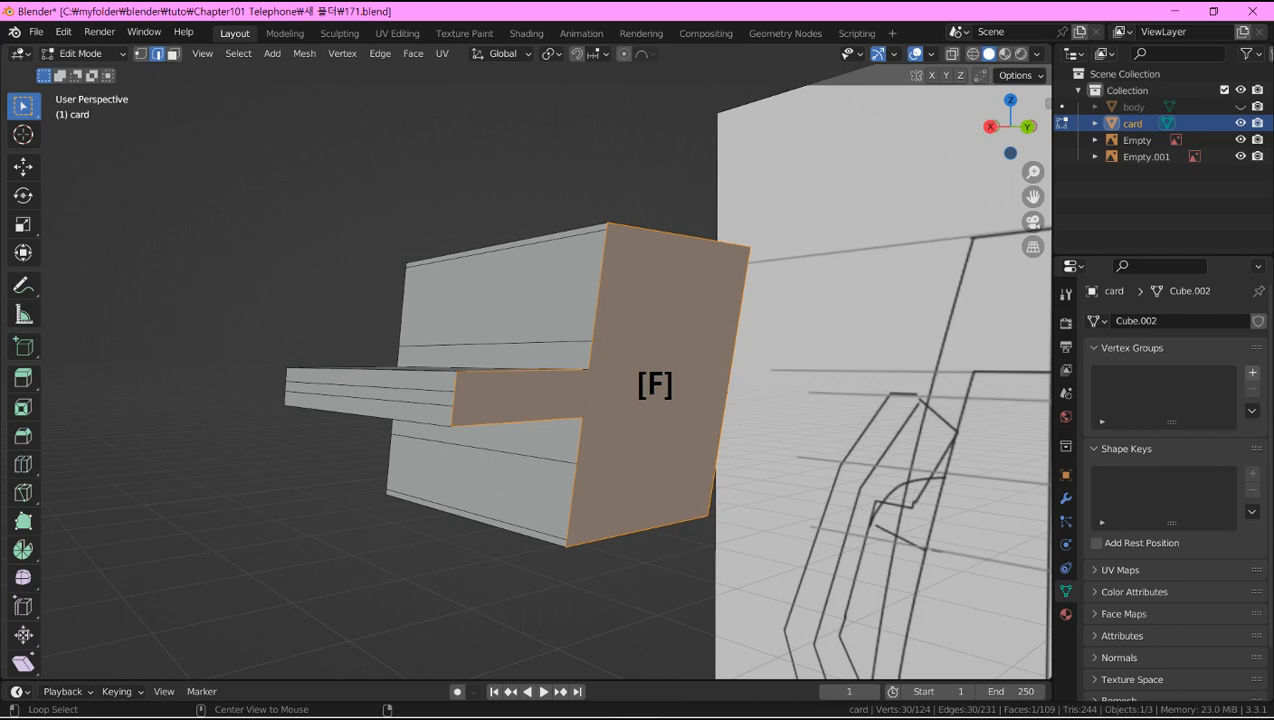
Bevel the card mesh's edges, then move the body's rear slot loop about 0.011 m along Y and cap it with a face.
key("ctrl+b")
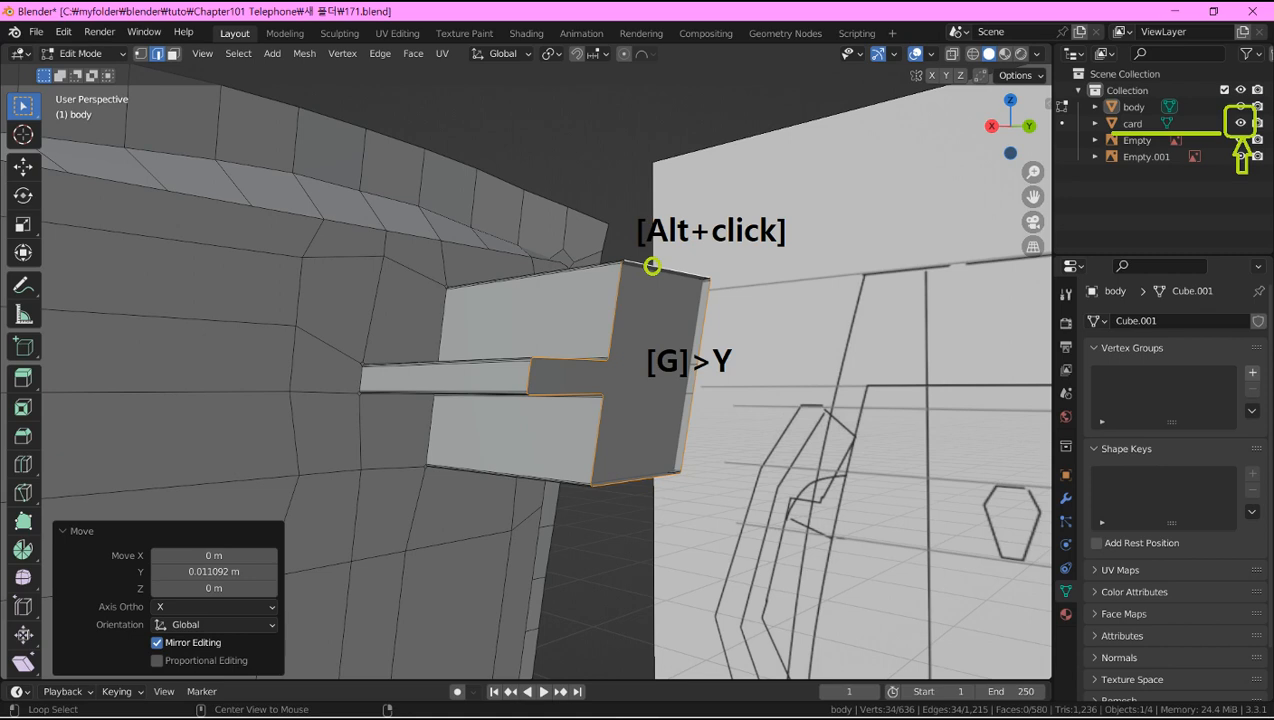
key("f")
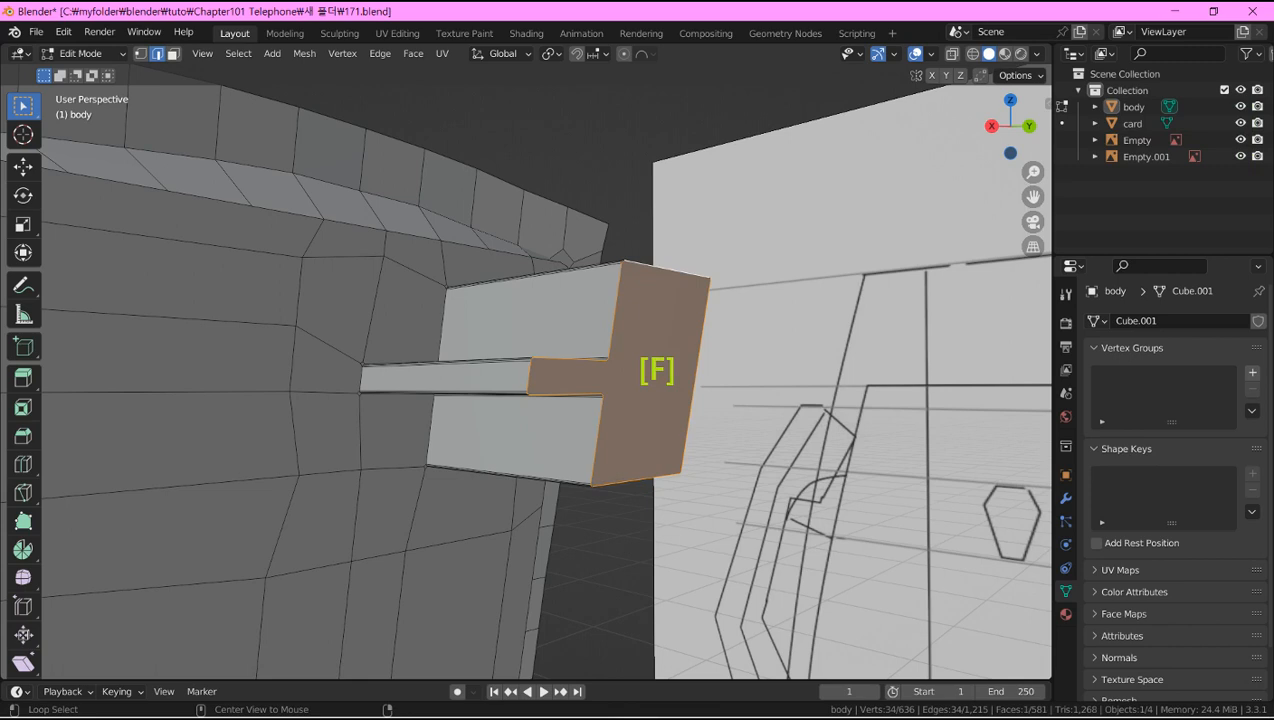
Extrude the body's edge loop around the coin panel outline along the Y axis.
key("KP_1")
key("alt+z")
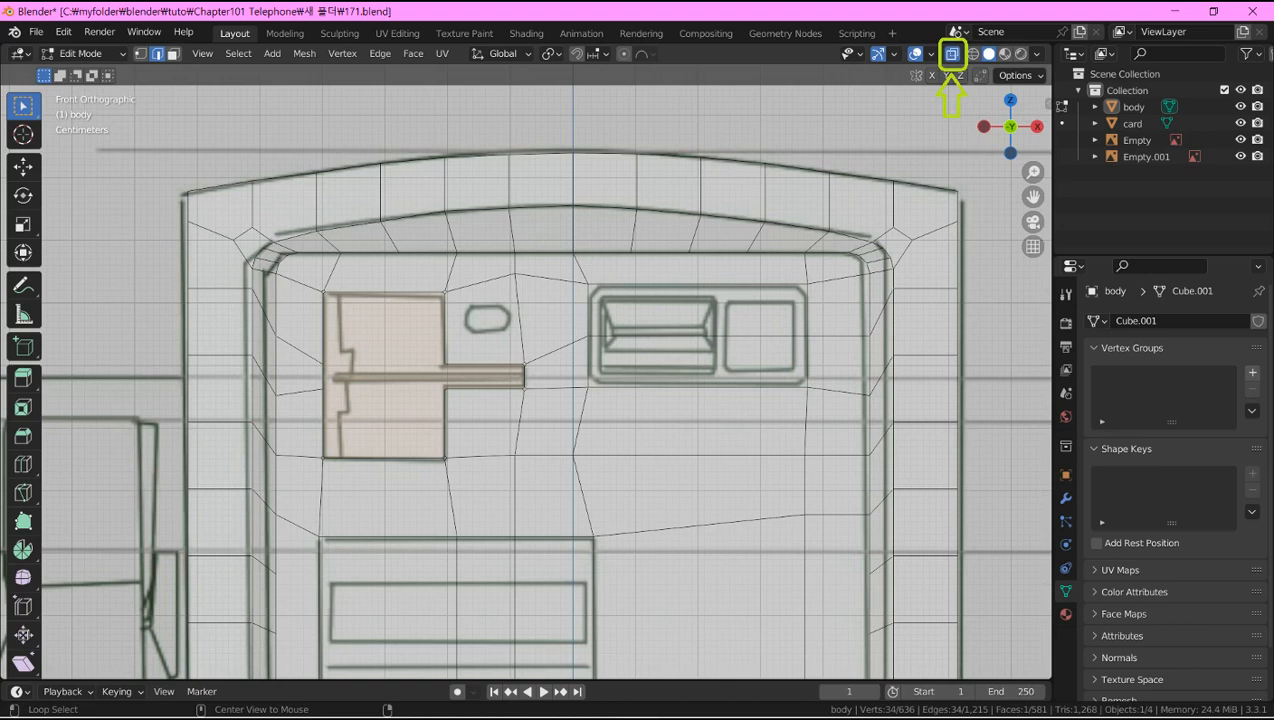
left_click(697, 283, "alt")
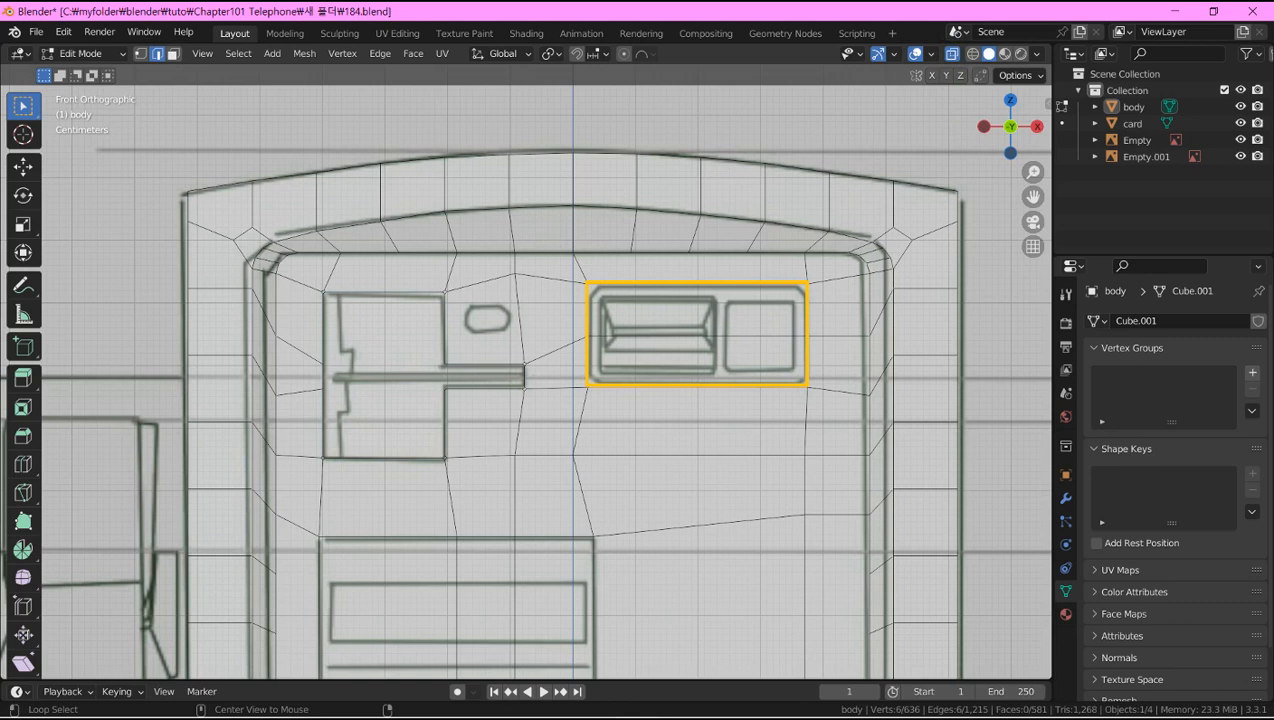
key("KP_3")
key("e")
key("y")
key("Return")
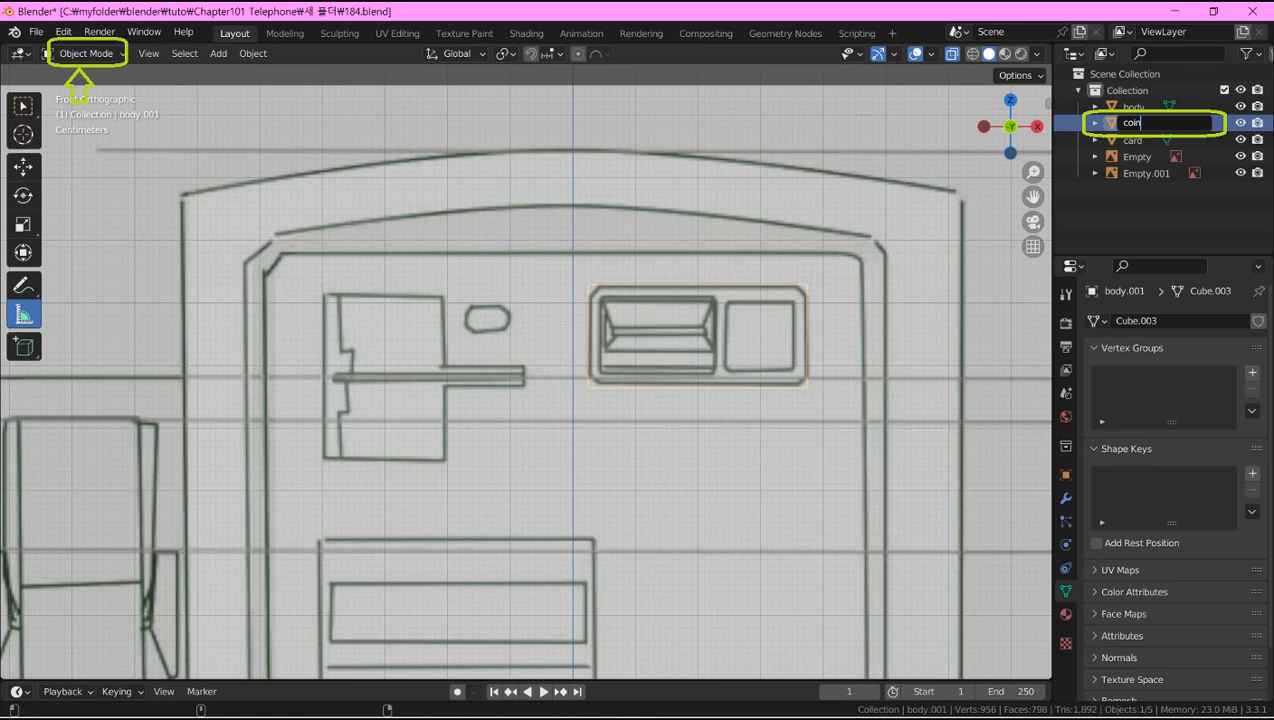
Rename the separate coin panel object coin and open its mesh for editing.
key("Return")
key("Tab")
key("KP_Decimal")
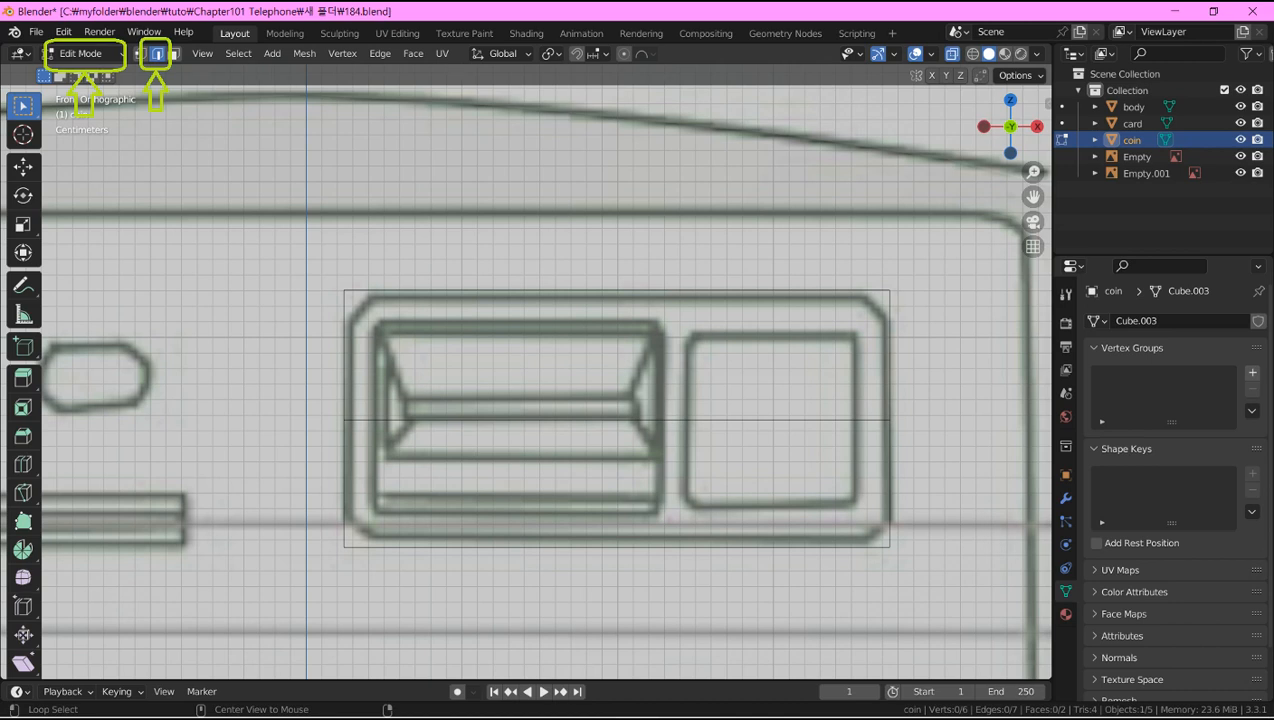
Knife-cut a horizontal line near the coin mesh's upper edge, then slide its middle edge down with a factor of -0.744.
scroll(540, 380, "down", 1)
key("a")
key("s")
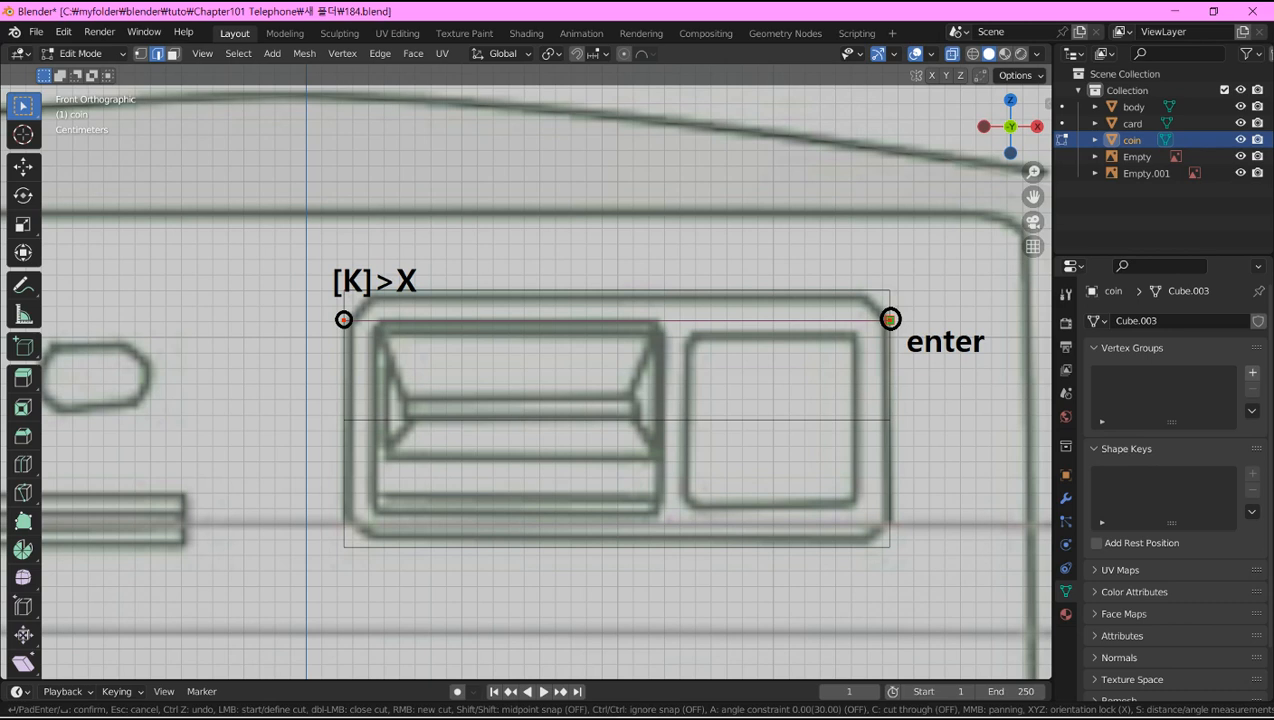
key("Return")
key("g")
key("g")
key("Return")
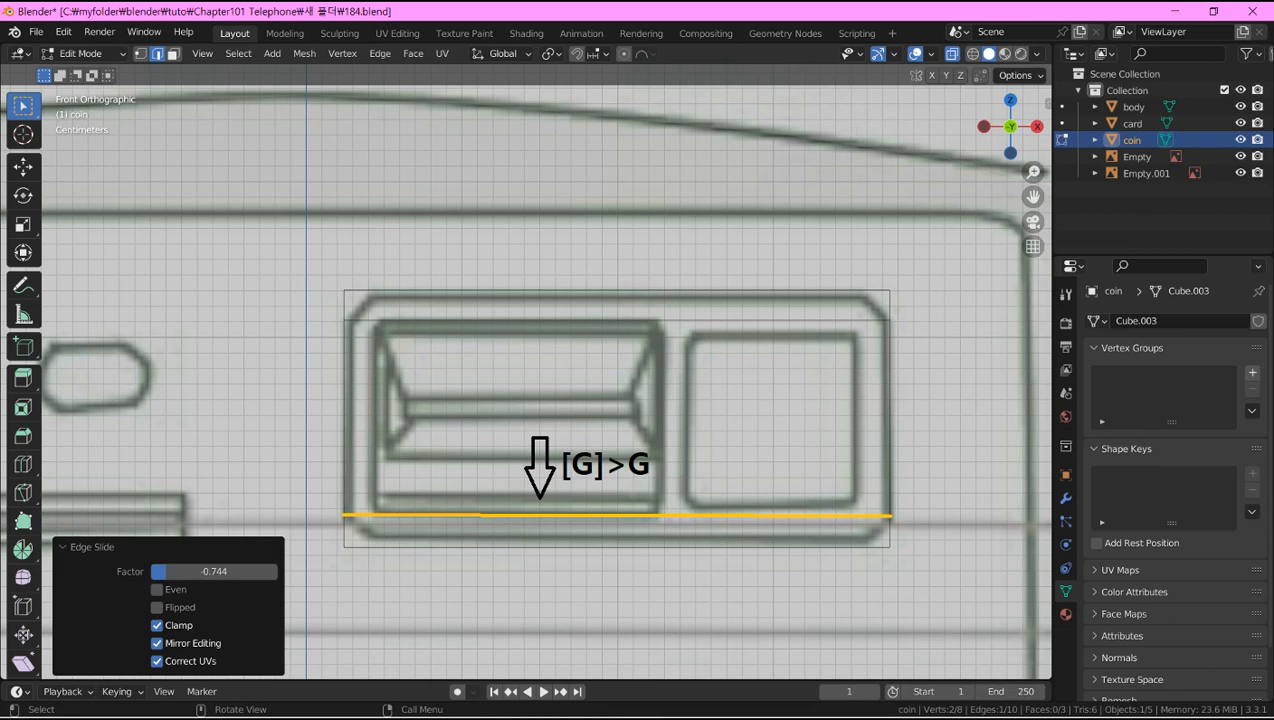
Knife-cut two horizontal lines across the coin mesh, aligned with the upper and lower edges of the reference's right-hand square.
key("k")
left_click(342, 331)
left_click(889, 331)
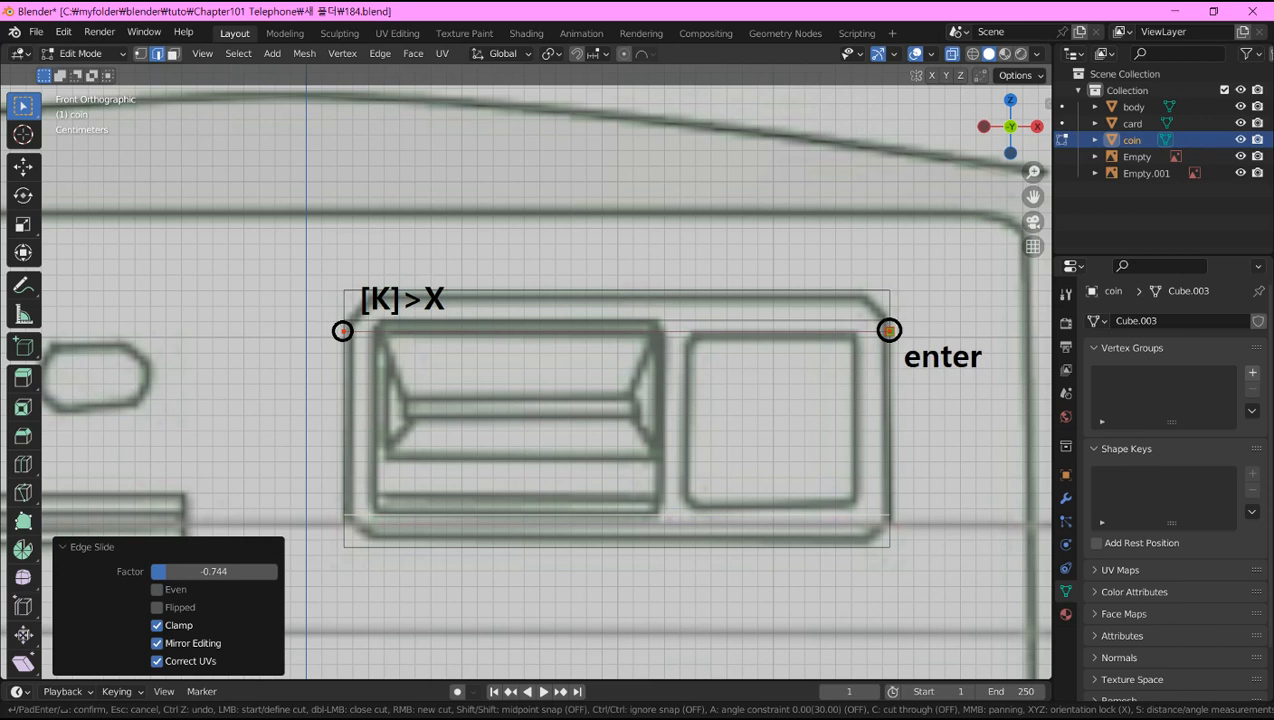
key("Return")
key("k")
left_click(342, 502)
left_click(888, 502)
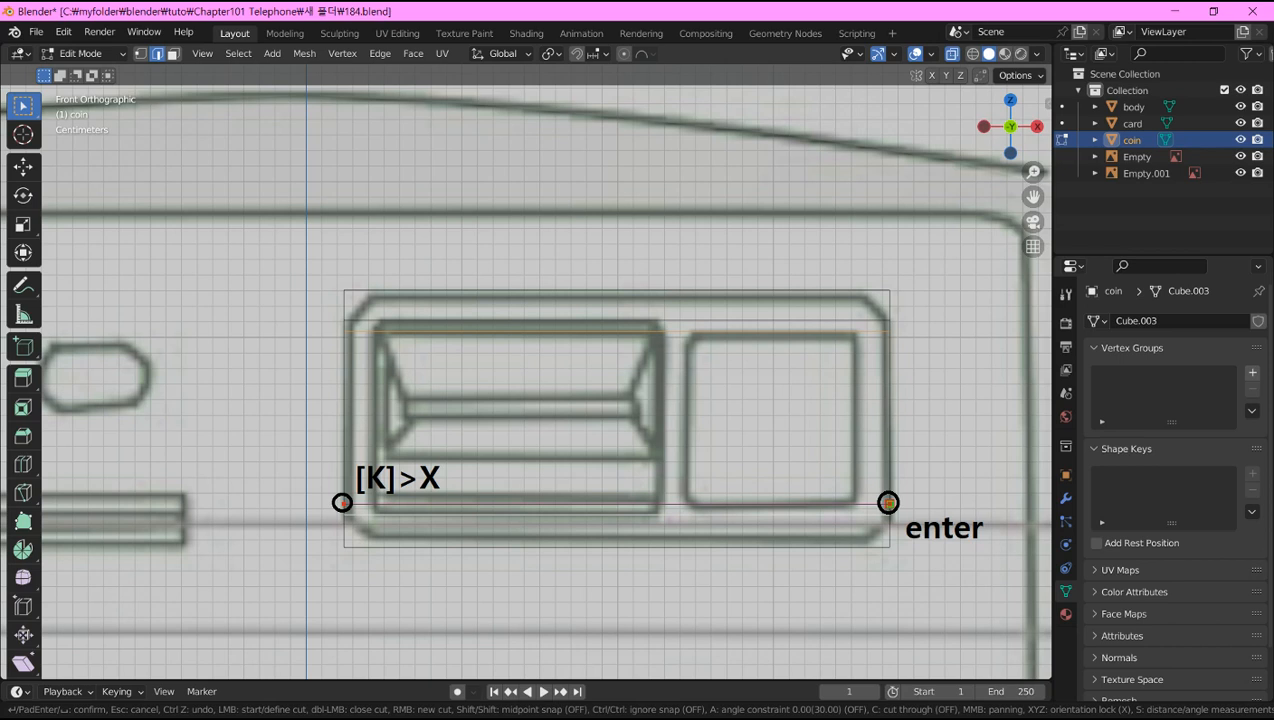
key("Return")
Knife-cut vertical lines through the coin mesh at both sides of the left recess and both sides of the right-hand square.
key("k")
left_click(375, 289)
key("z")
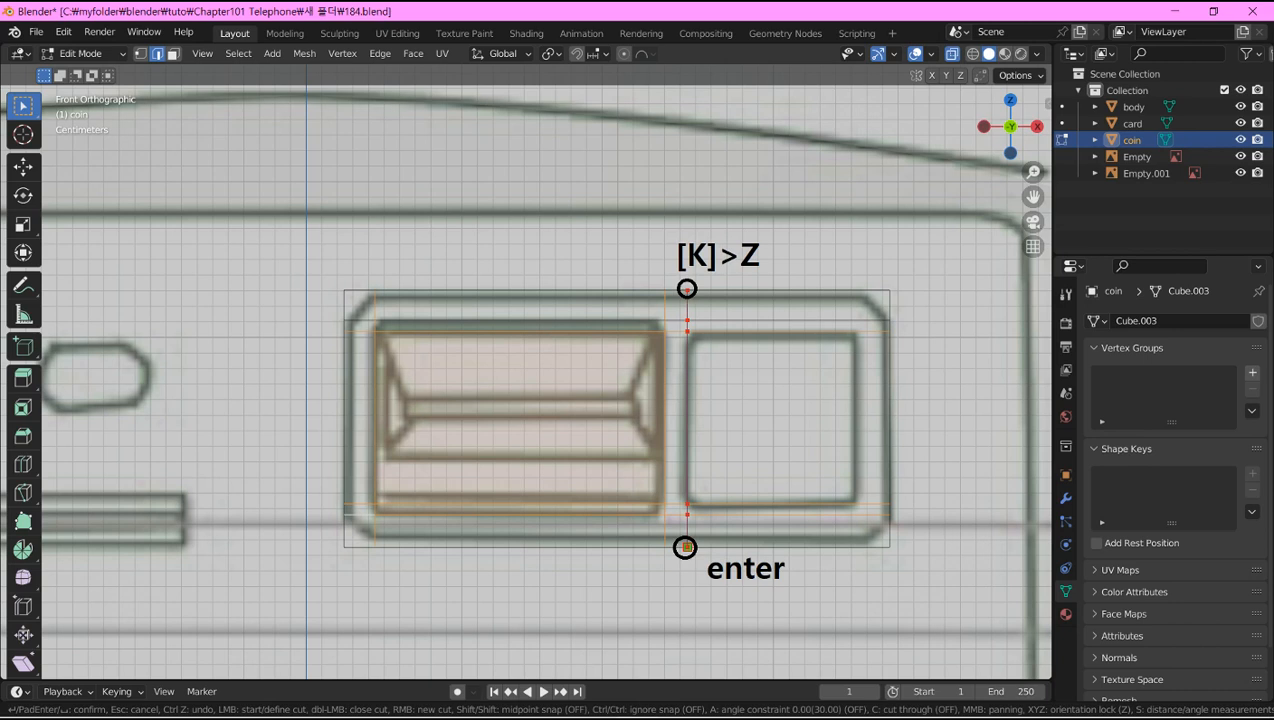
key("Return")
key("k")
key("z")
left_click(859, 289)
left_click(858, 547)
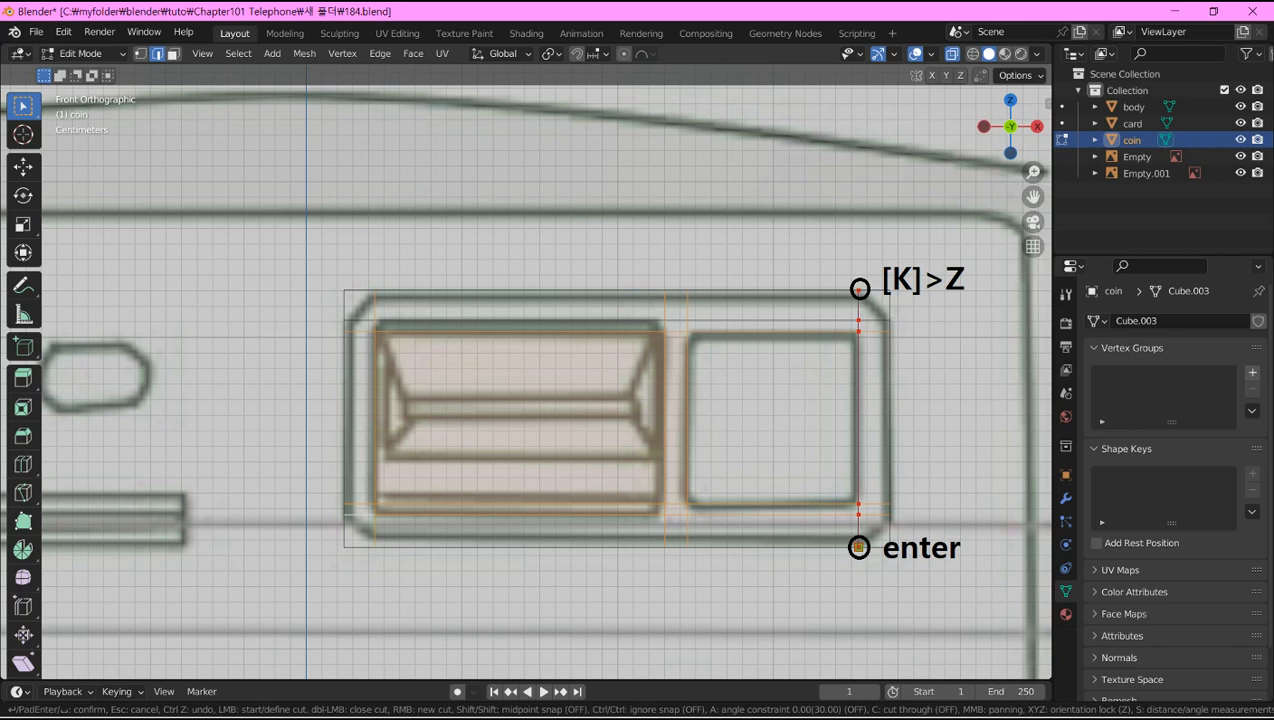
Inset the coin mesh's left recess face, then slide the inset's upper edge by -0.360 and its lower edge by -0.817 to form a narrow strip.
right_click(782, 681)
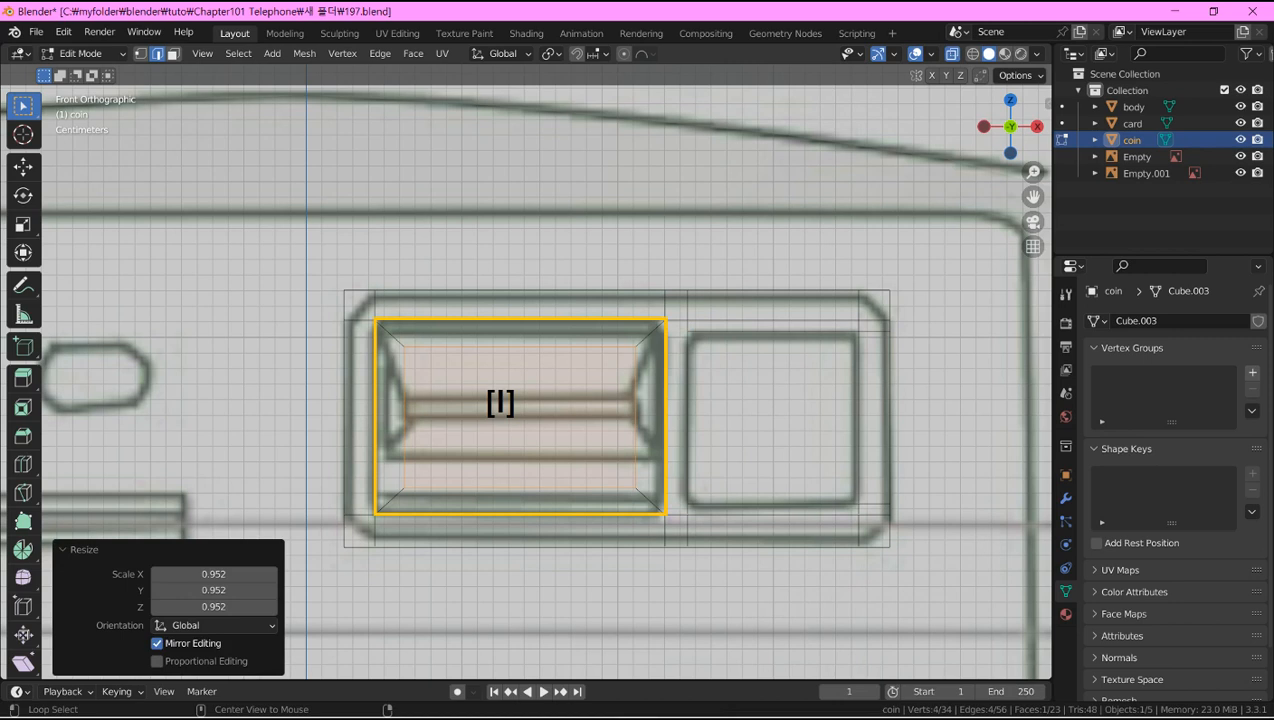
key("g")
key("g")
left_click(496, 378)
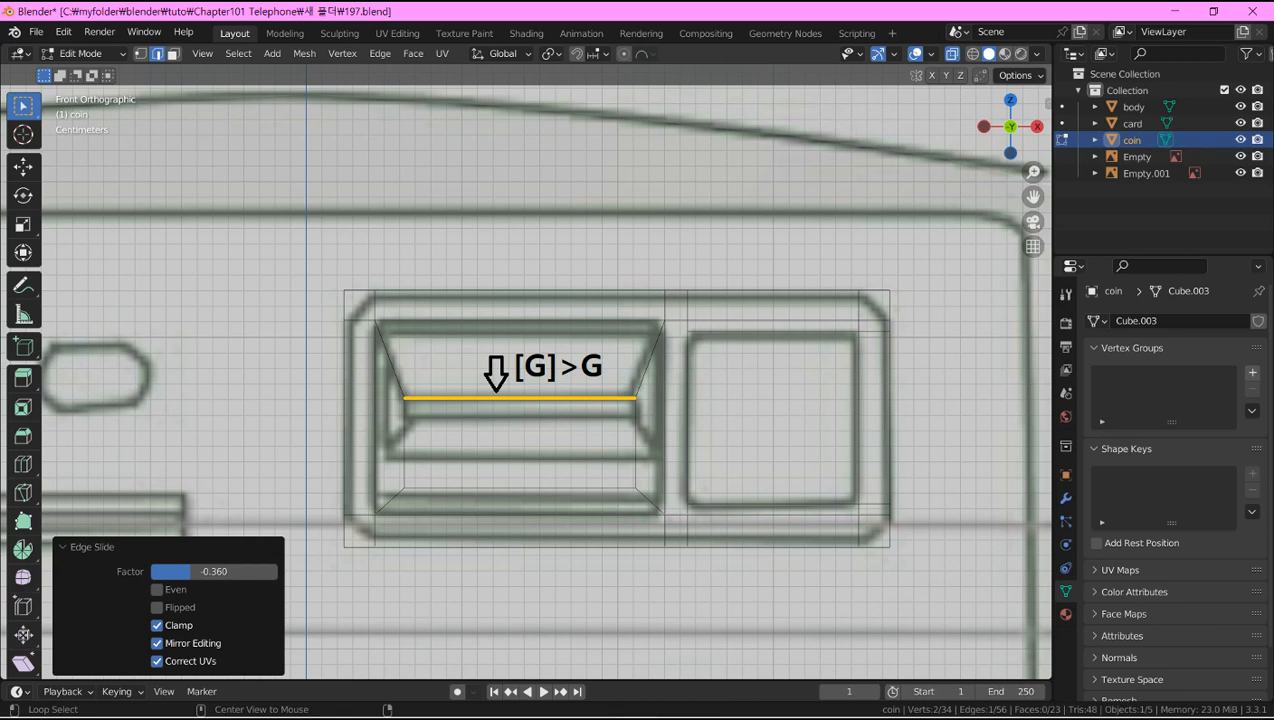
left_click(527, 443)
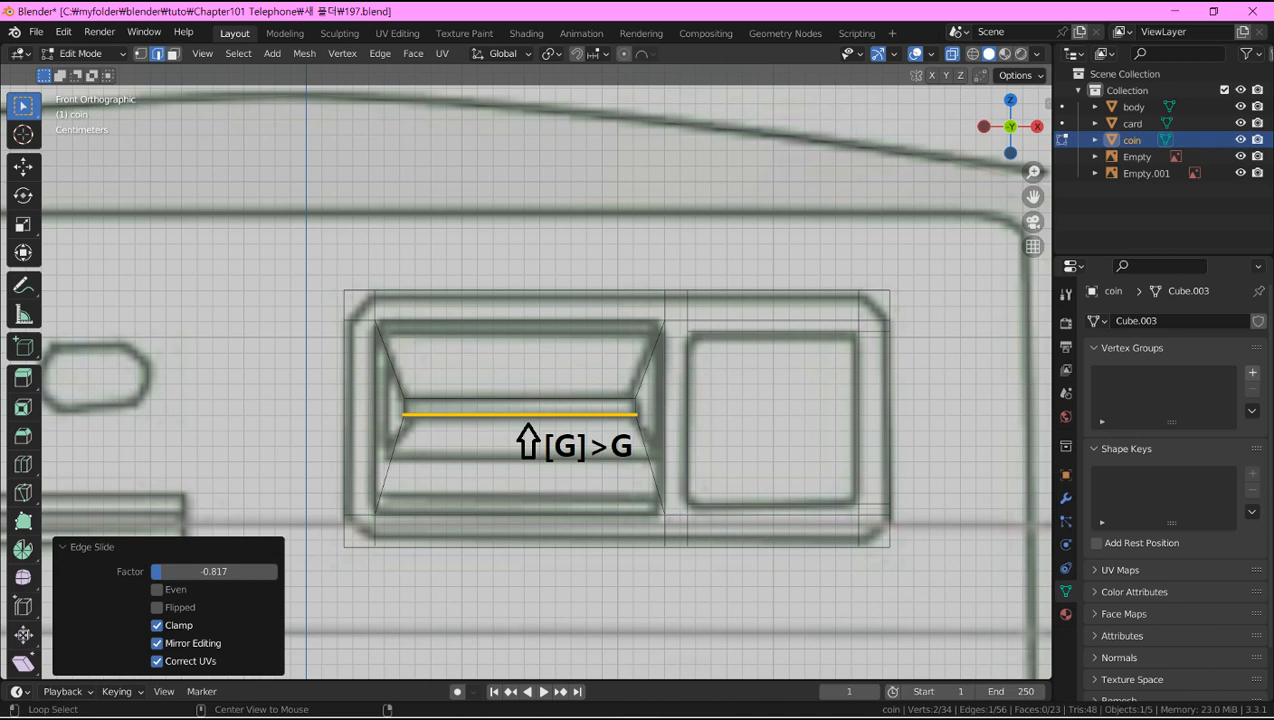
Move the left recess's narrow strip face about 0.0545 m along Y, then extrude it backward.
left_click(520, 399, "shift")
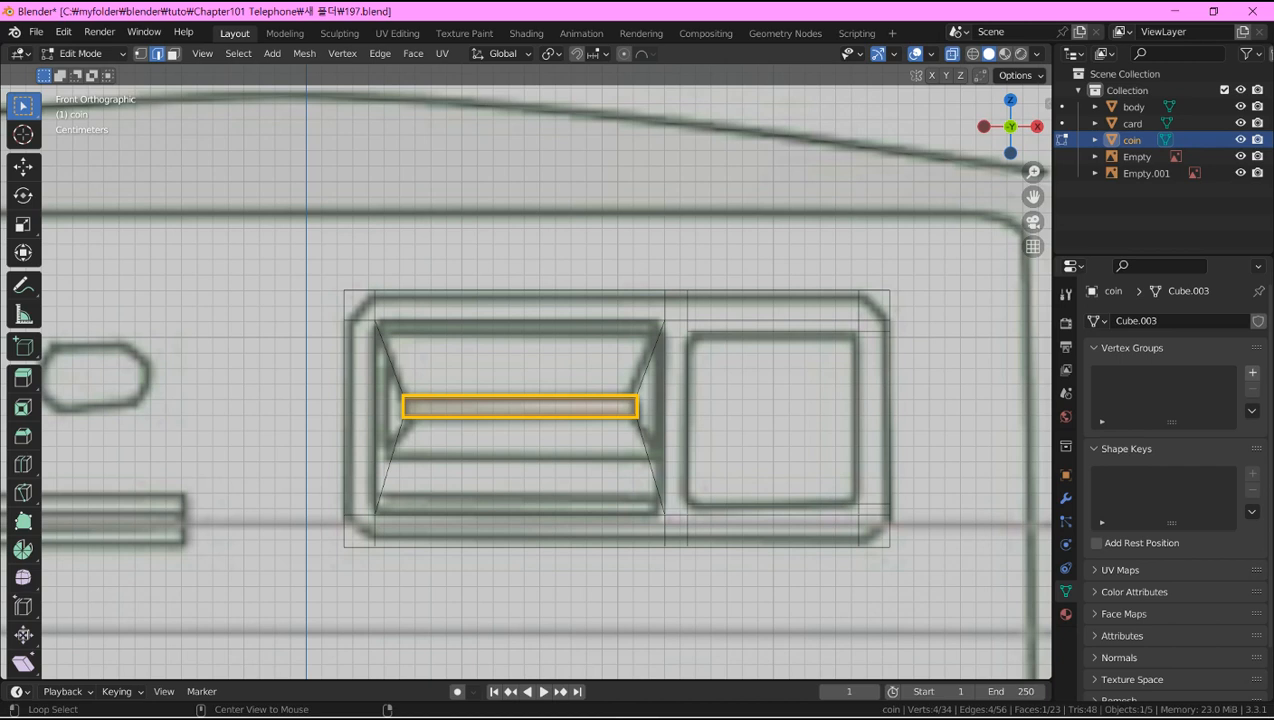
key("KP_3")
key("g")
key("y")
key("Return")
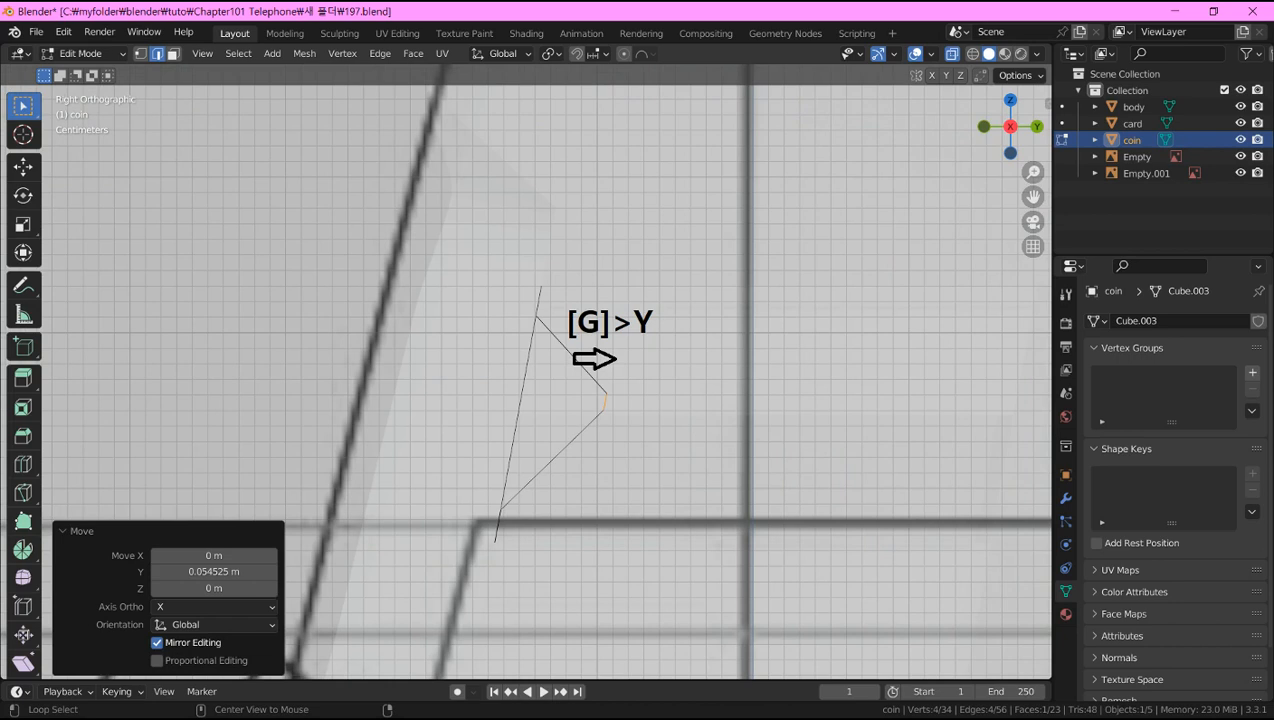
key("e")
key("Return")
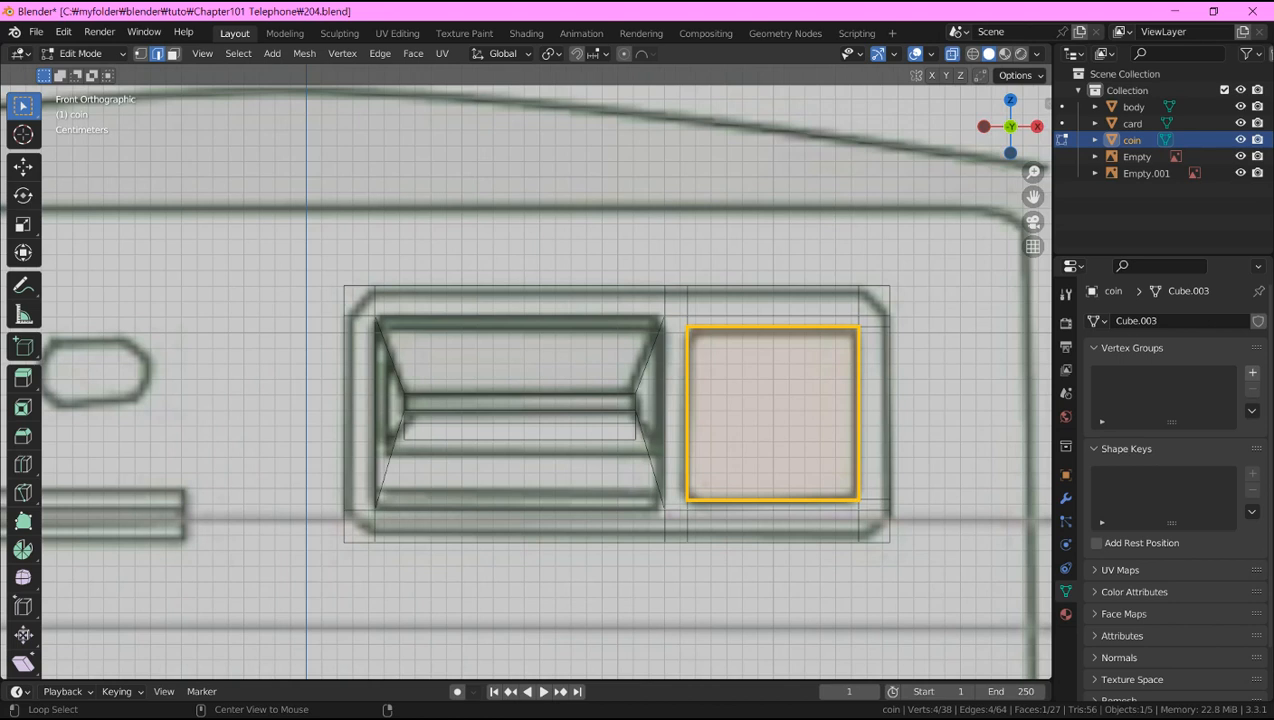
Extrude the coin mesh's right-hand square face about 0.019 m inward along its normal.
key("KP_3")
key("e")
key("Return")
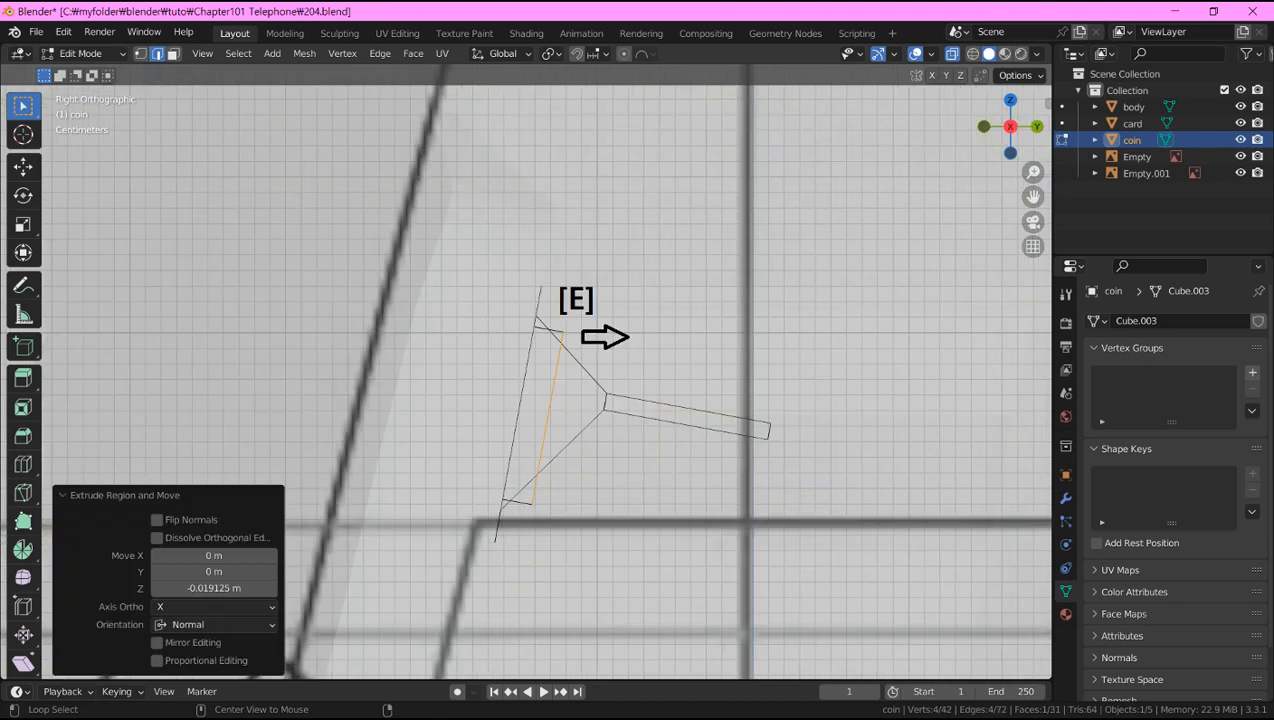